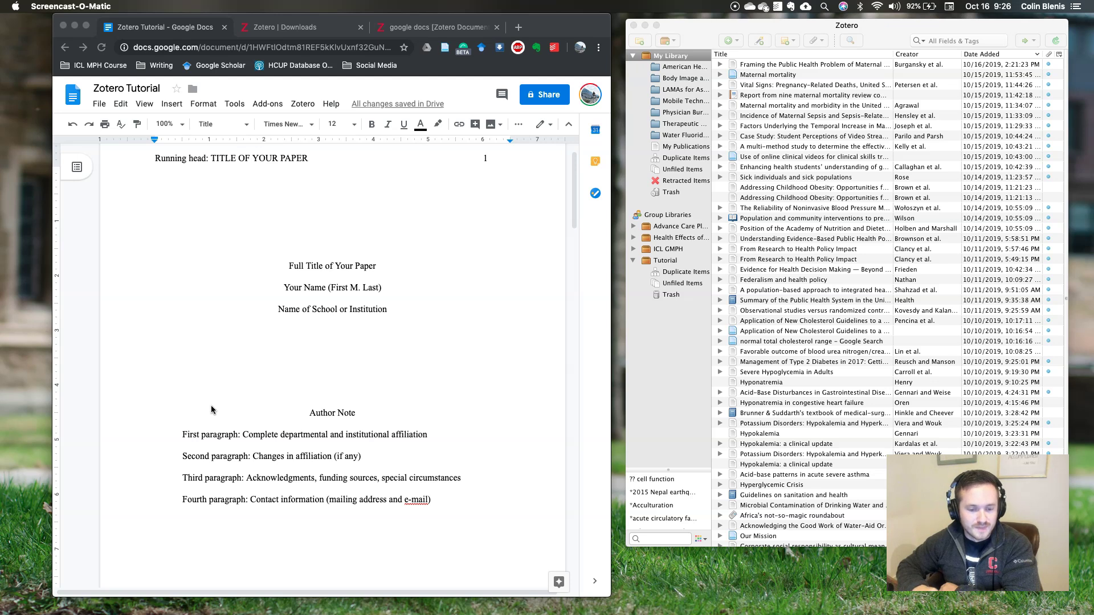
Place the cursor just before the period after 'accumsan' in page 2's first body paragraph.
click(257, 314)
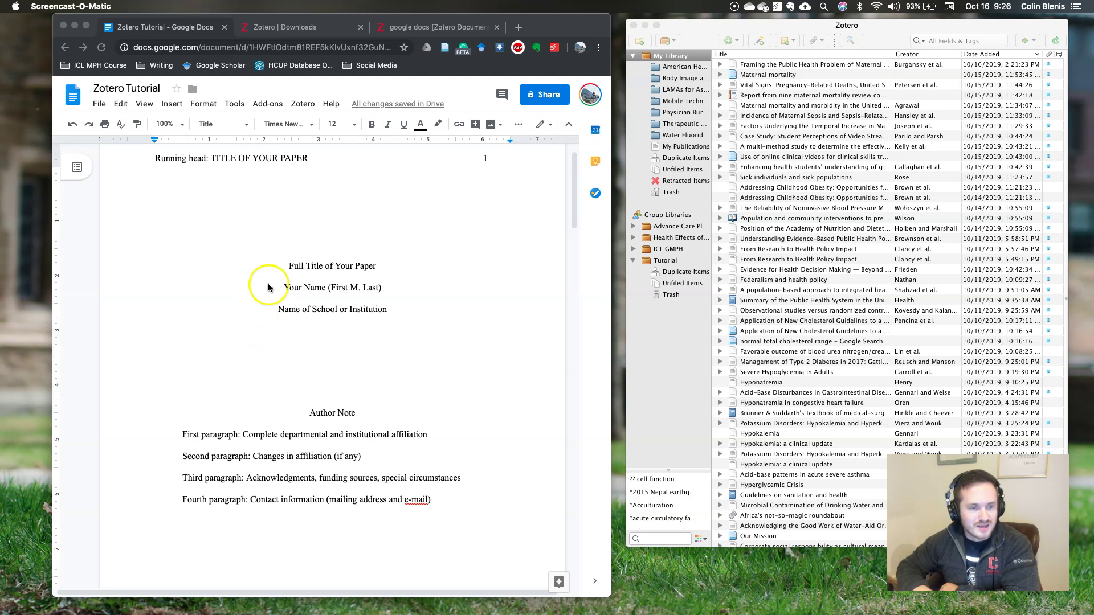
scroll(298, 216, down, 3)
scroll(298, 216, down, 18)
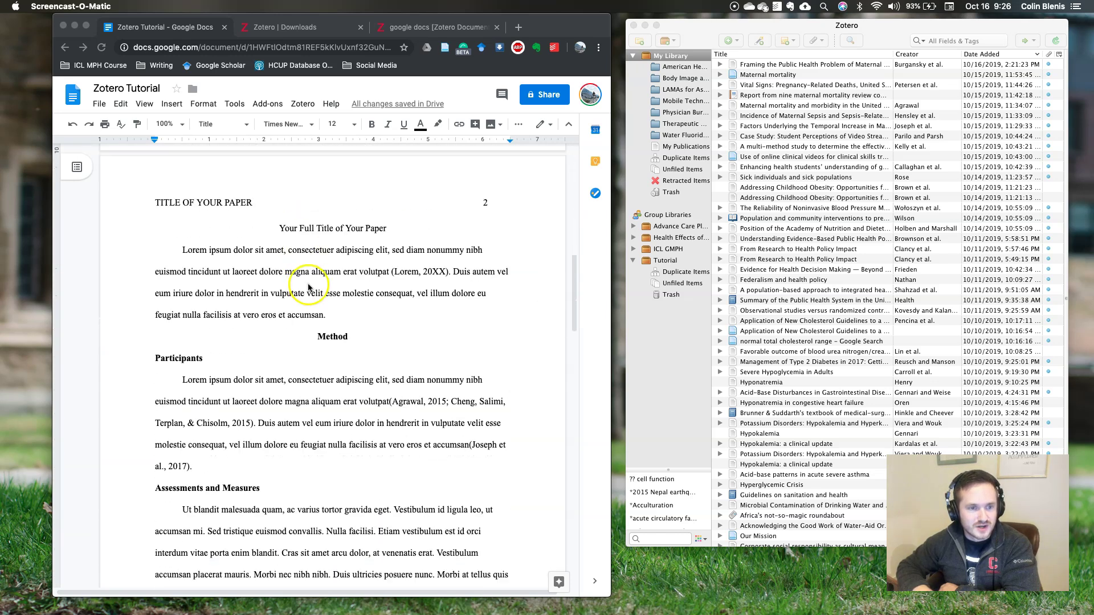
scroll(327, 329, down, 2)
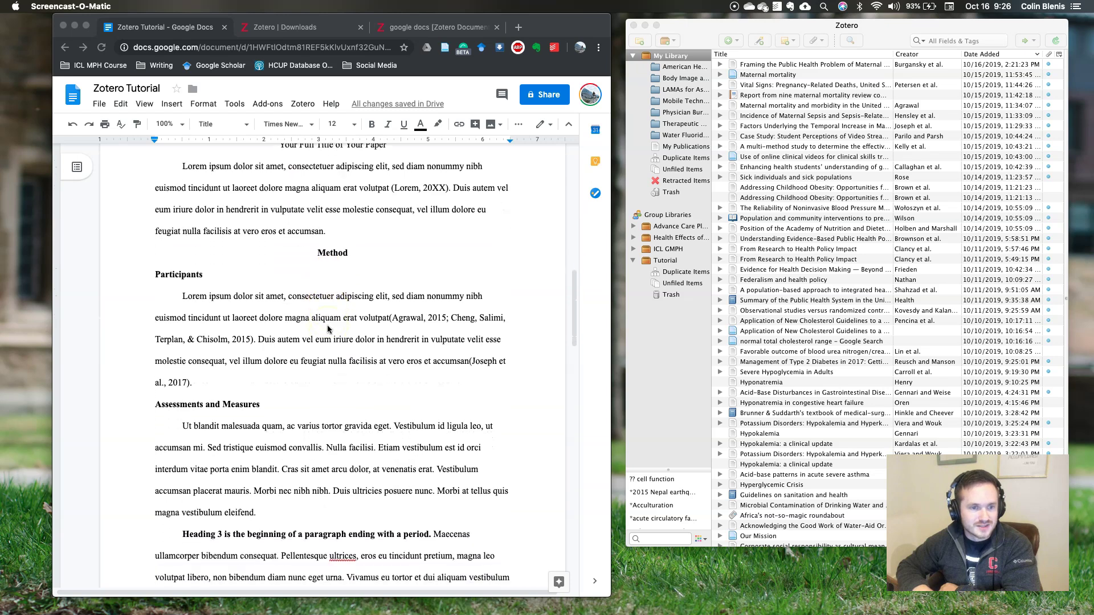
scroll(313, 308, up, 1)
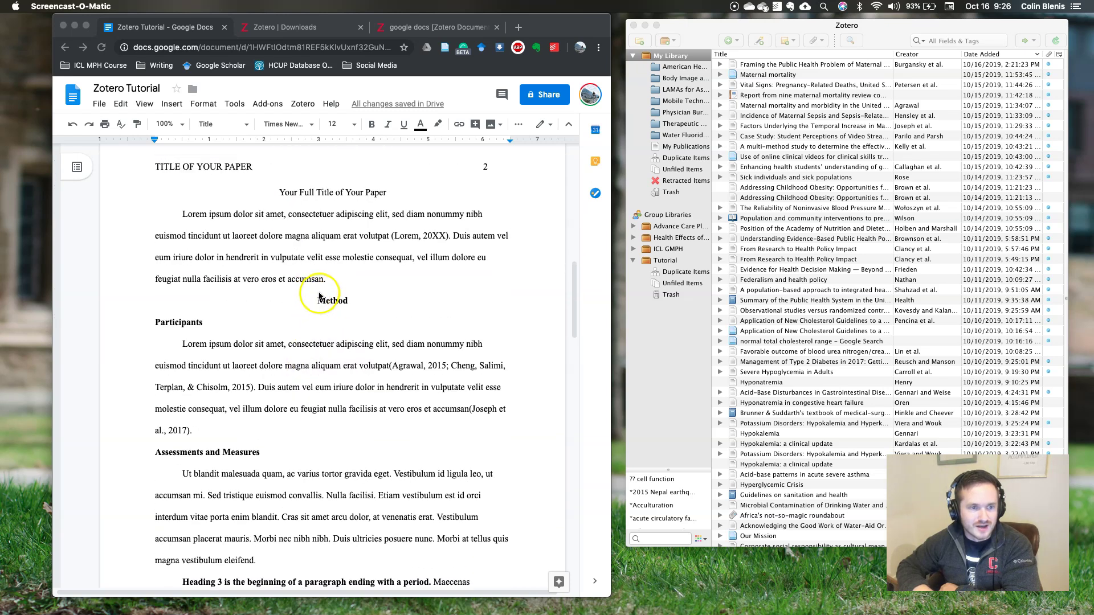
click(322, 283)
click(323, 283)
Start a Zotero citation there and add Agrawal 2015 from a 'maternal' search.
key(BackSpace)
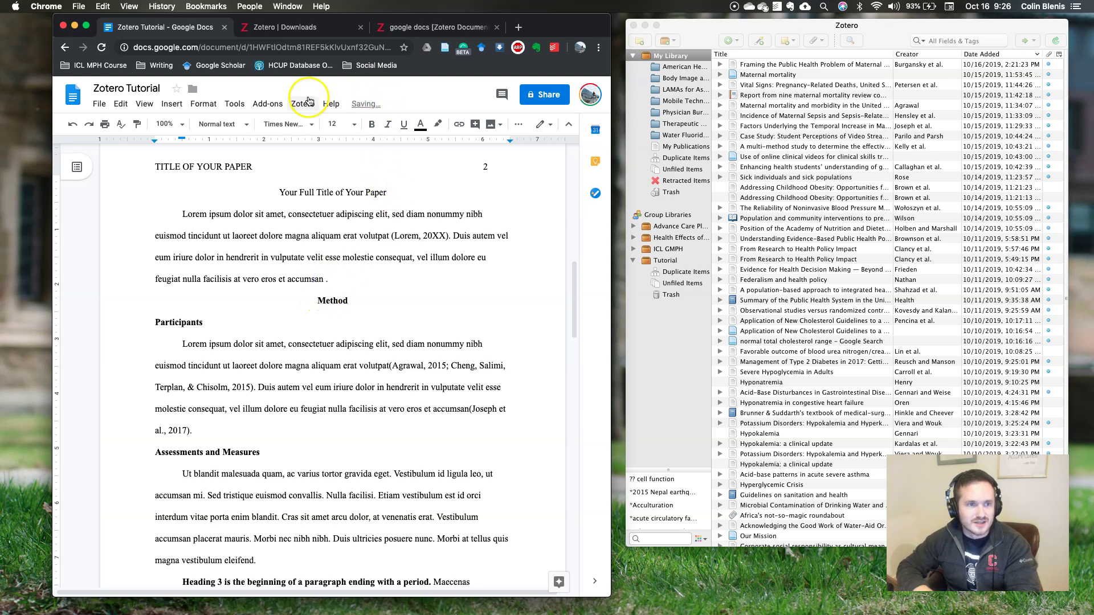
click(303, 104)
click(322, 129)
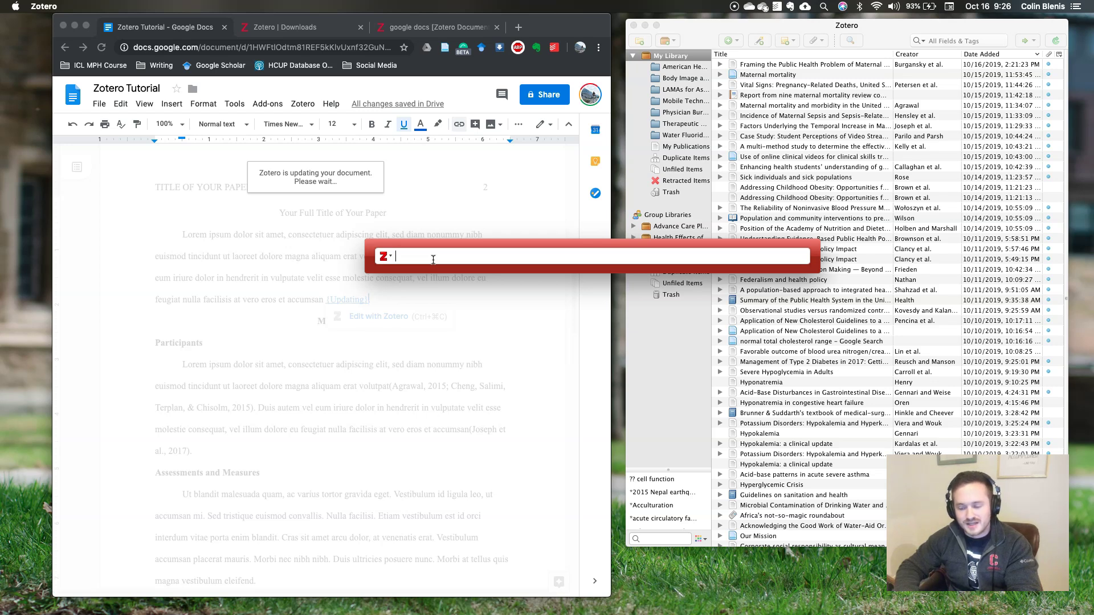
text(maternal)
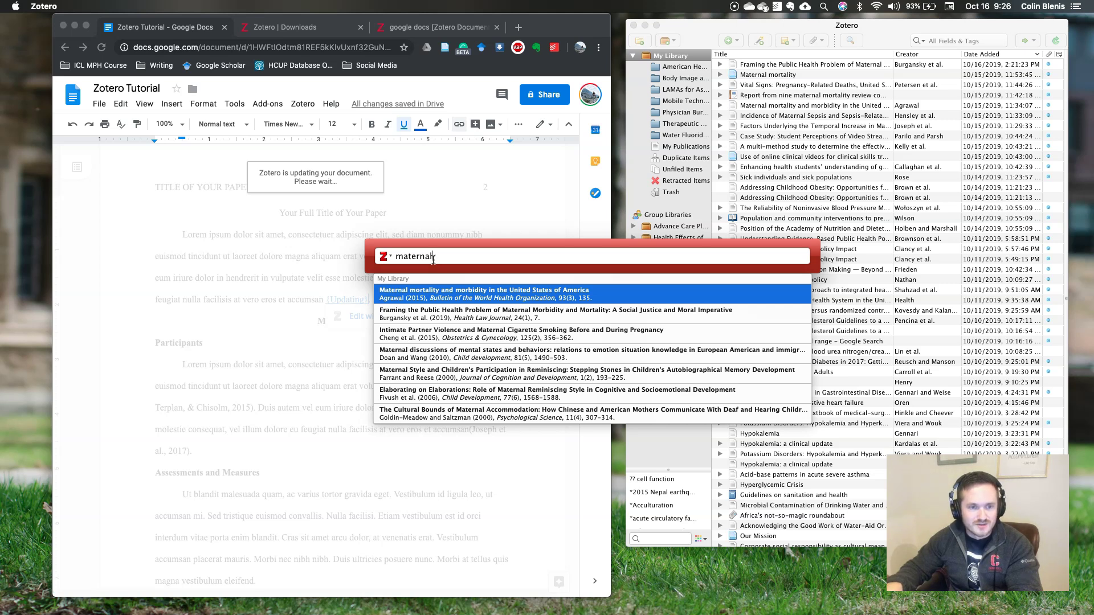
key(Return)
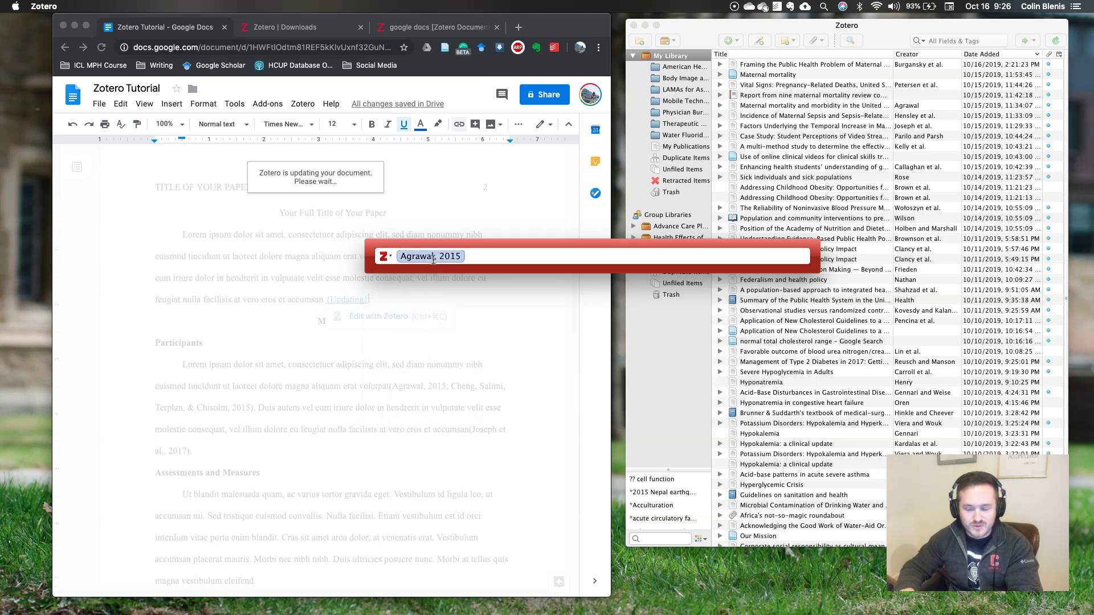
Add Cheng et al. 2015 and Burgansky et al. 2019, then insert the finished citation.
text(maternal)
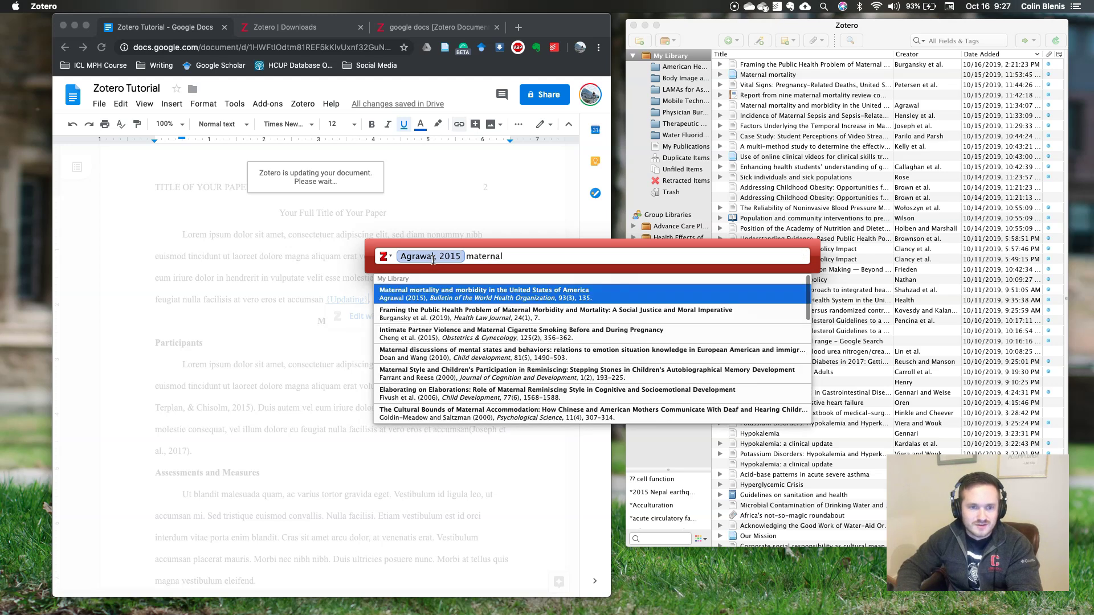
key(Down)
key(Down)
key(Return)
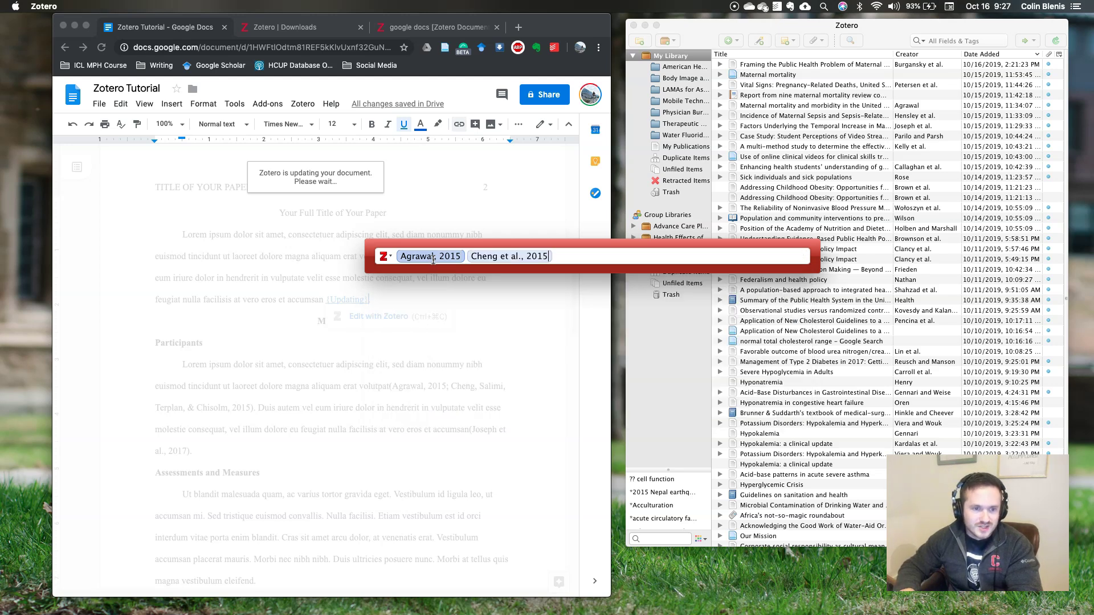
text(maternal)
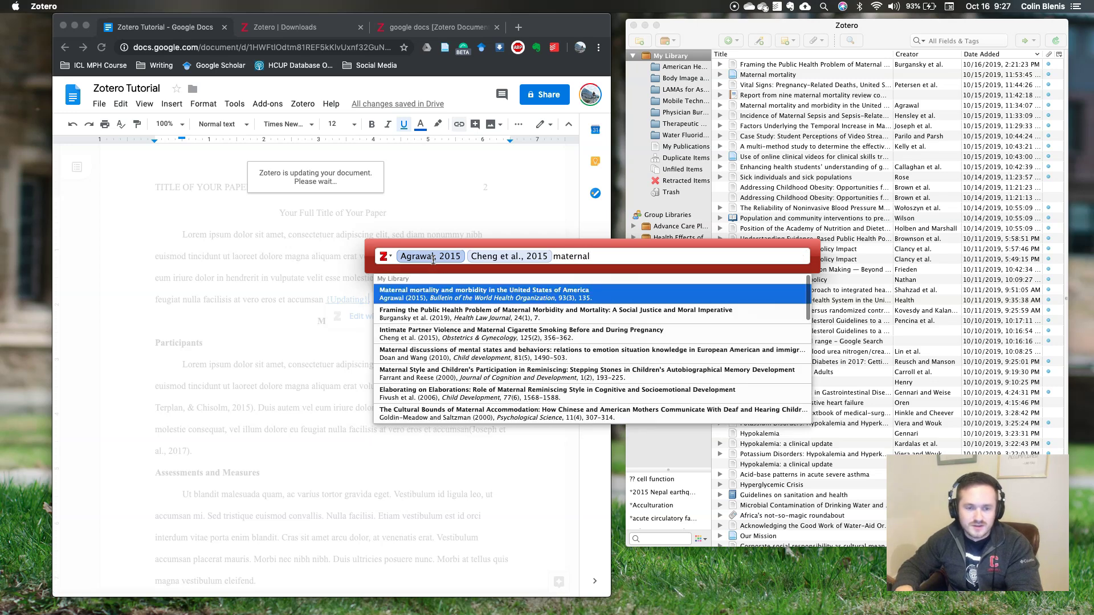
key(Down)
key(Down)
key(Down)
key(Down)
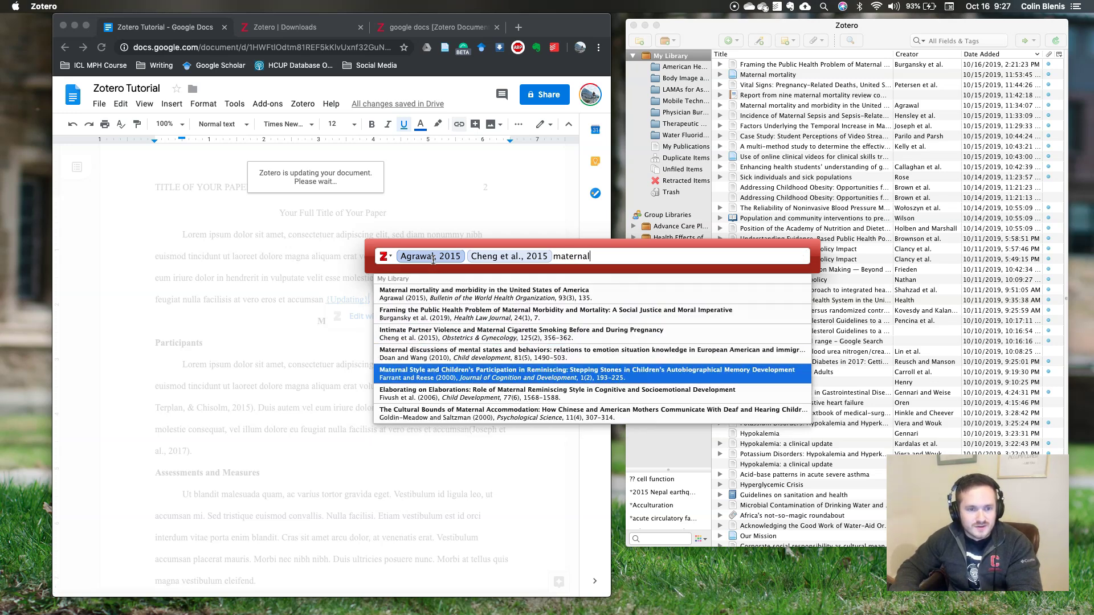
key(Up)
key(Up)
key(Up)
key(Return)
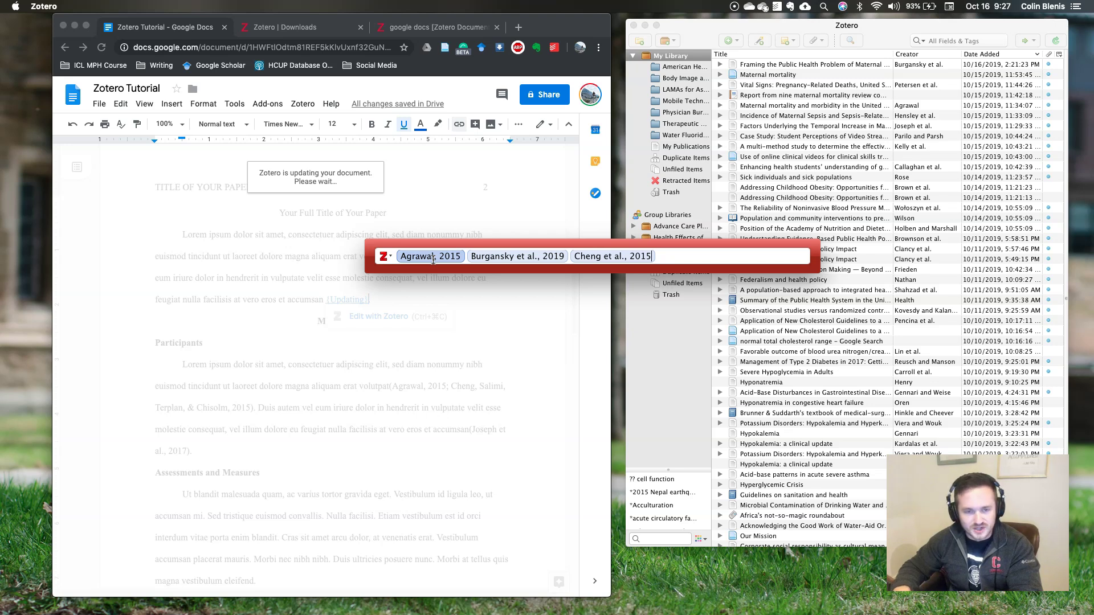
key(Return)
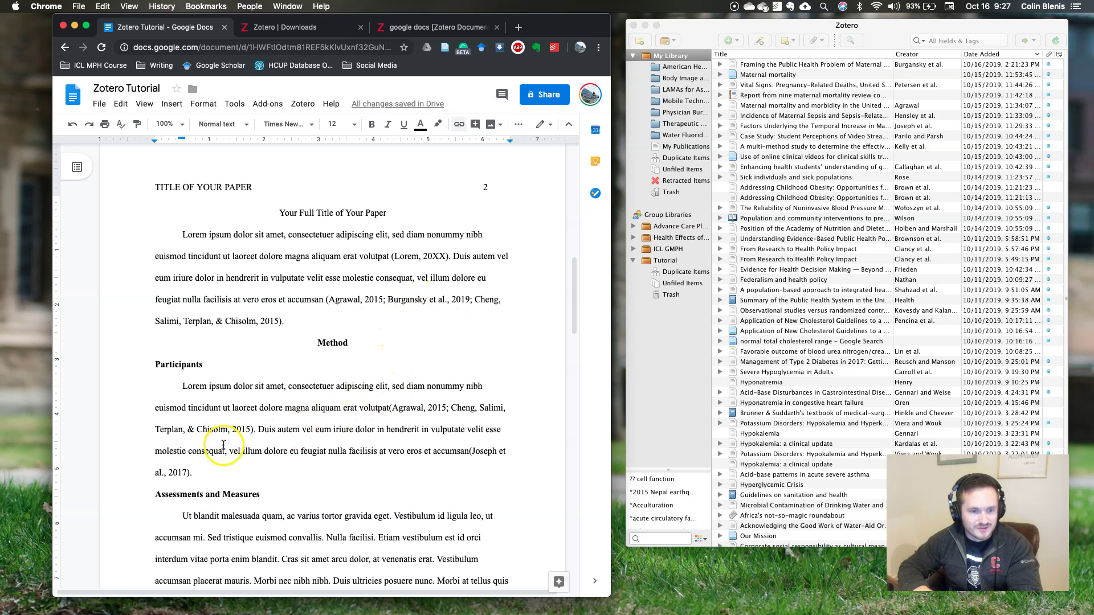
Place the cursor before '(Joseph', then delete the three old reference entries on page 4.
click(468, 451)
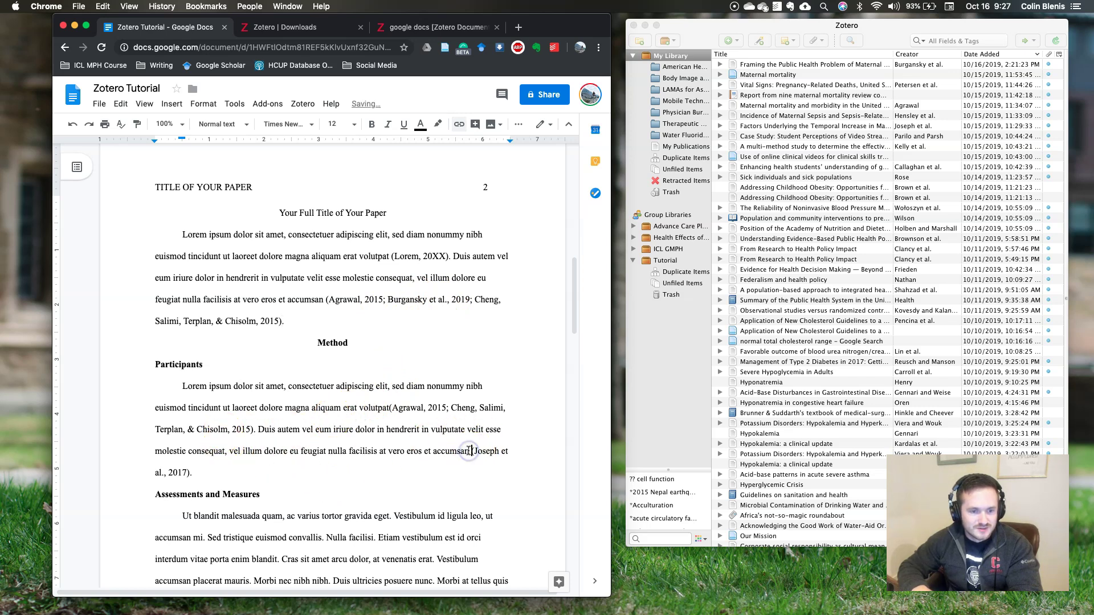
scroll(356, 458, down, 3)
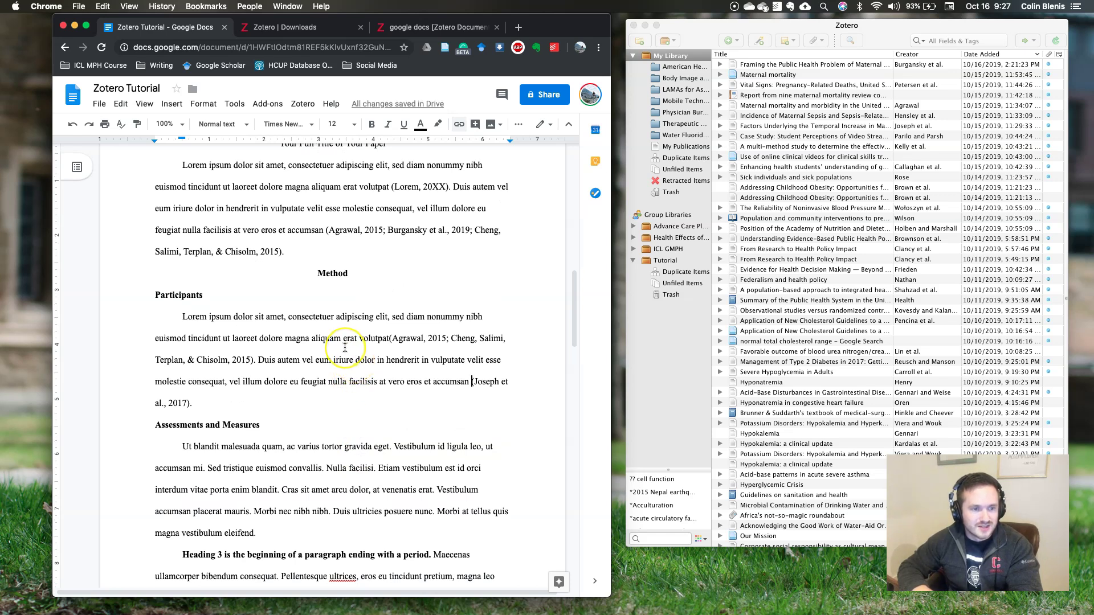
scroll(346, 347, down, 5)
scroll(344, 347, down, 15)
scroll(347, 365, down, 2)
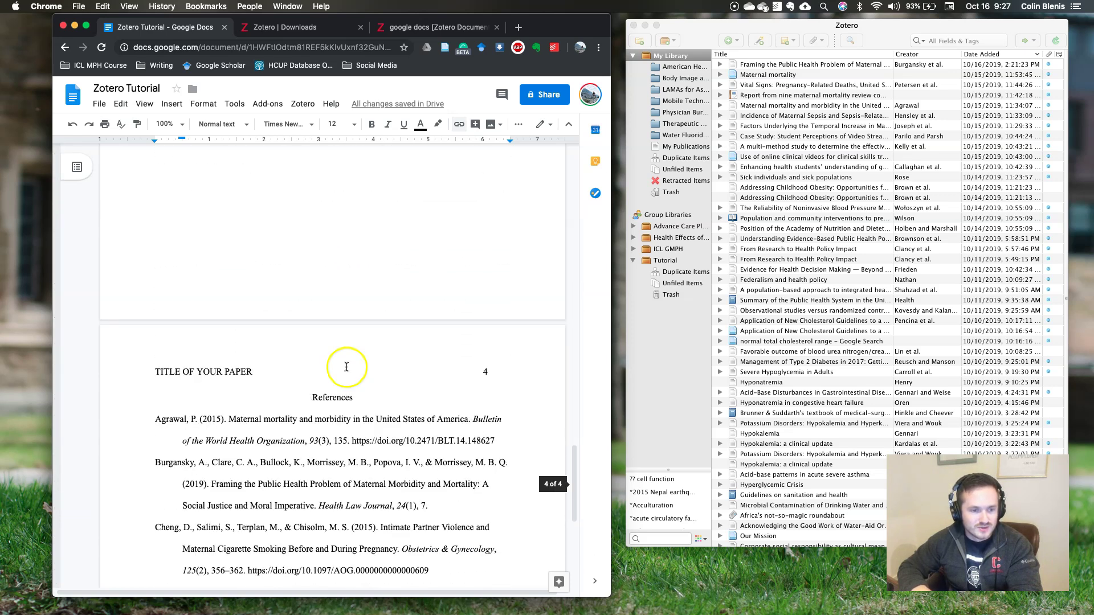
scroll(383, 558, down, 2)
click(433, 523)
drag(433, 522, 153, 358)
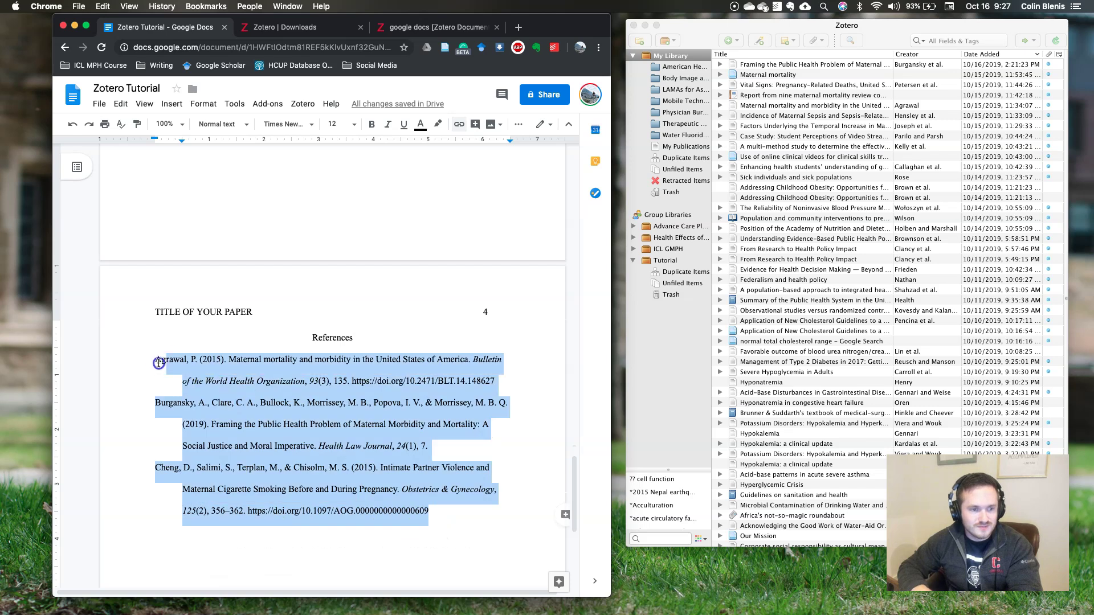
key(BackSpace)
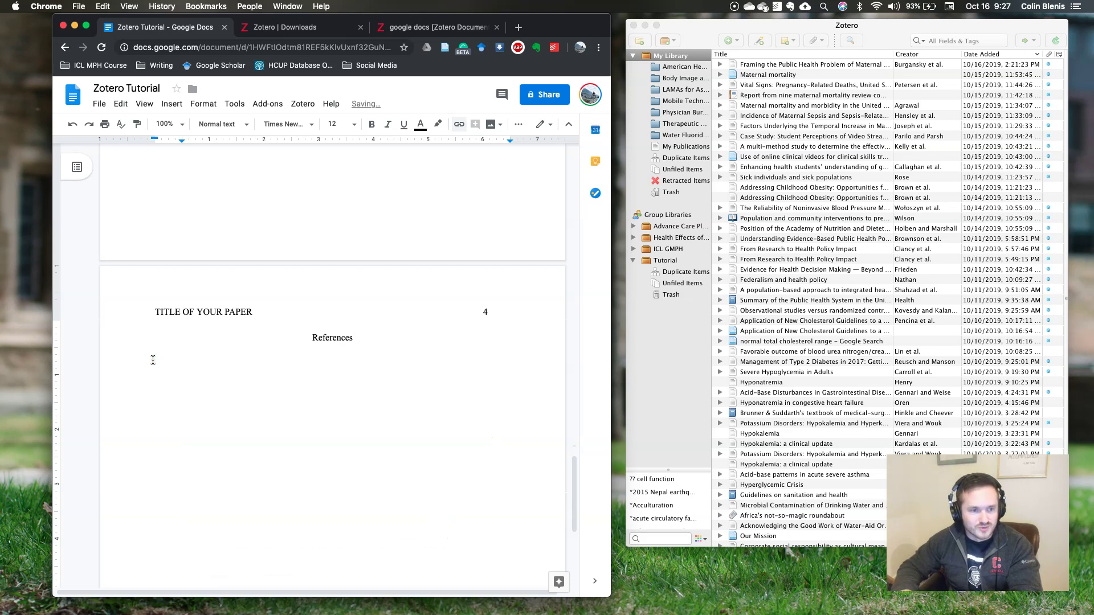
click(301, 103)
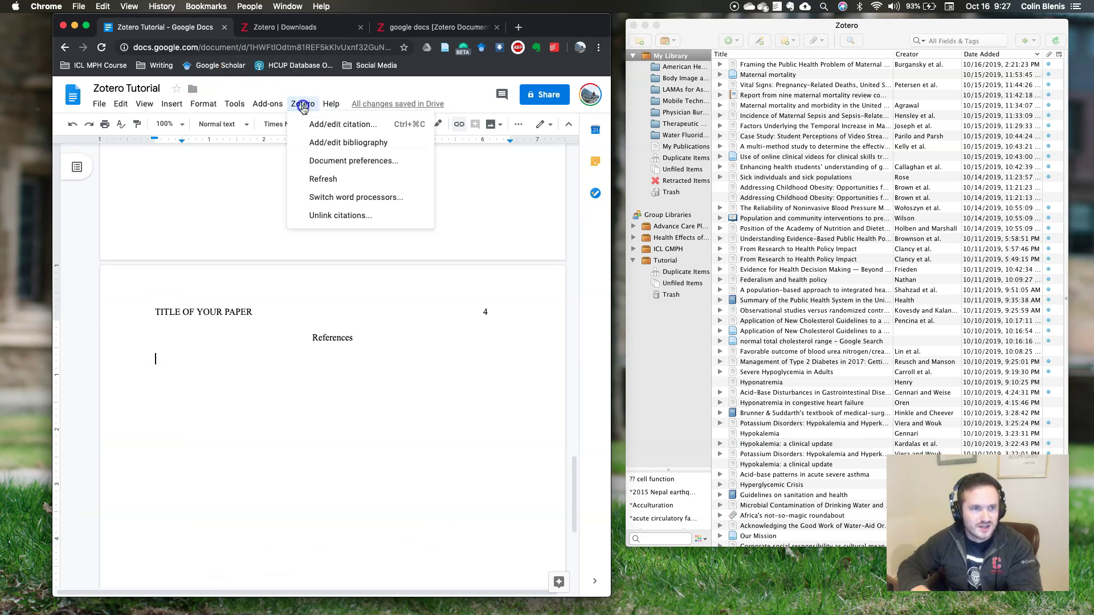
click(326, 143)
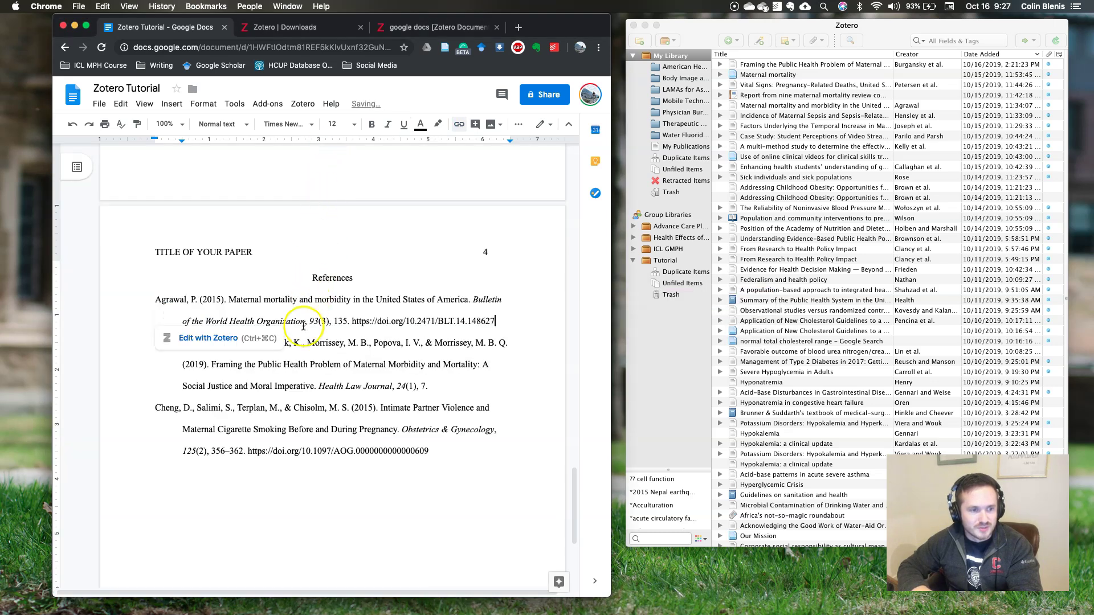
click(454, 461)
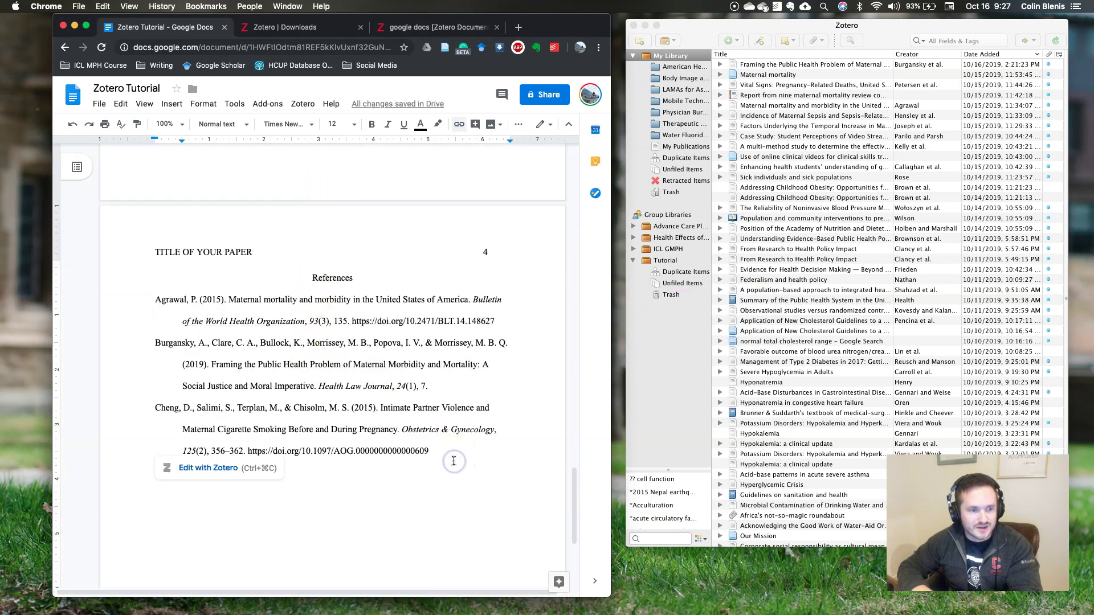
scroll(437, 477, up, 1)
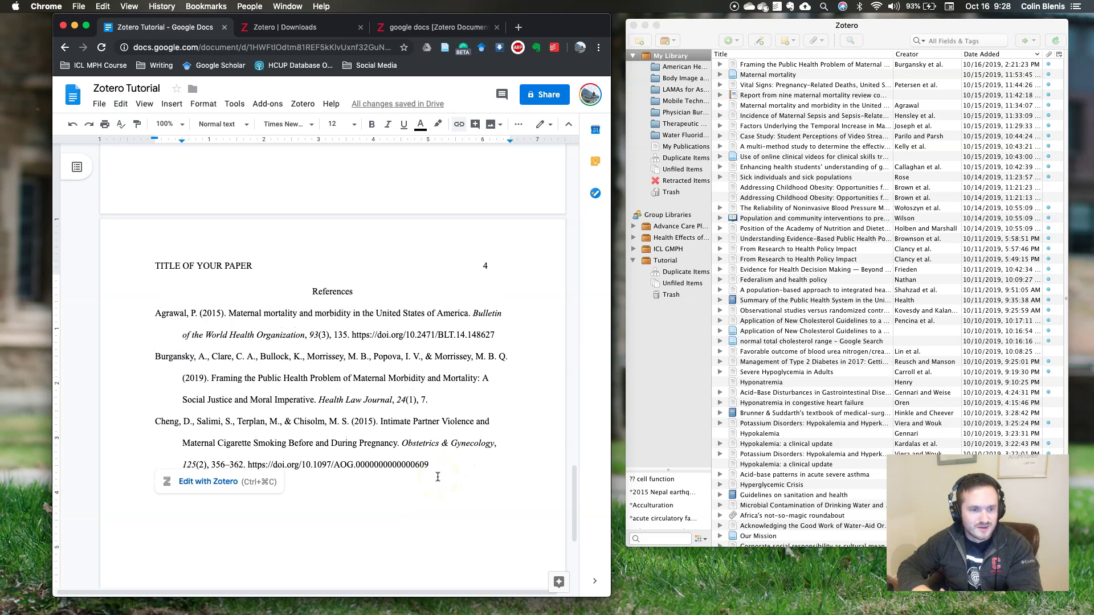
scroll(421, 402, up, 3)
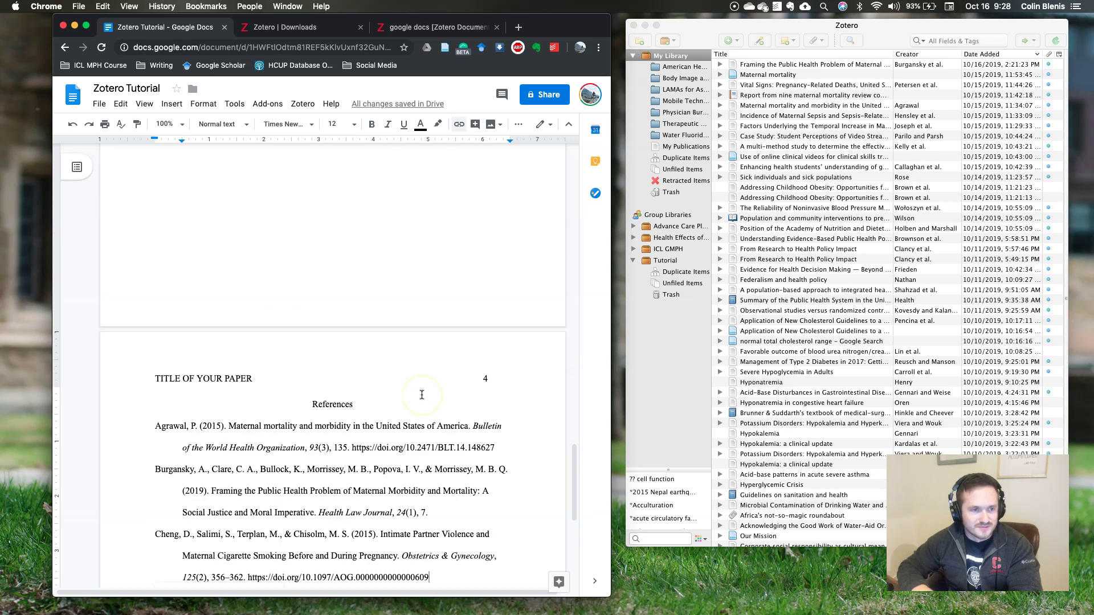
scroll(422, 394, down, 1)
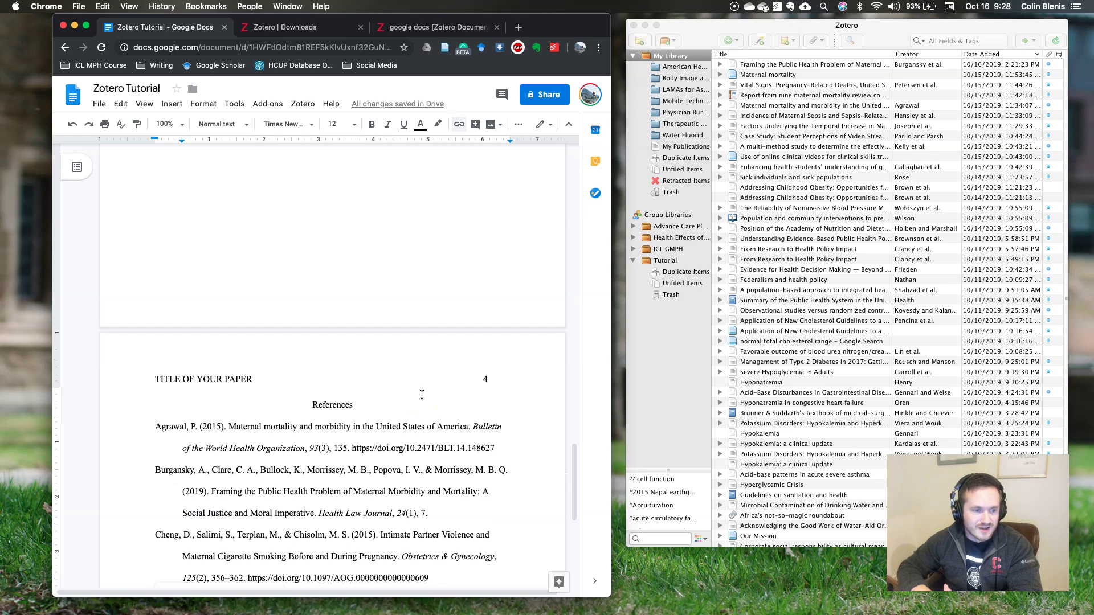
scroll(422, 395, down, 1)
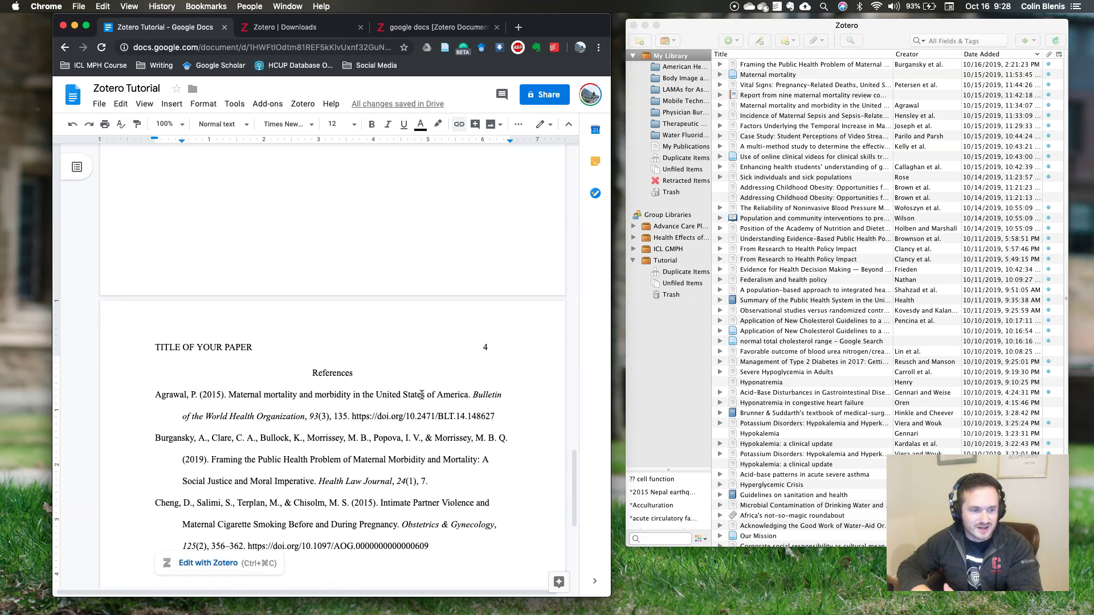
scroll(422, 394, up, 15)
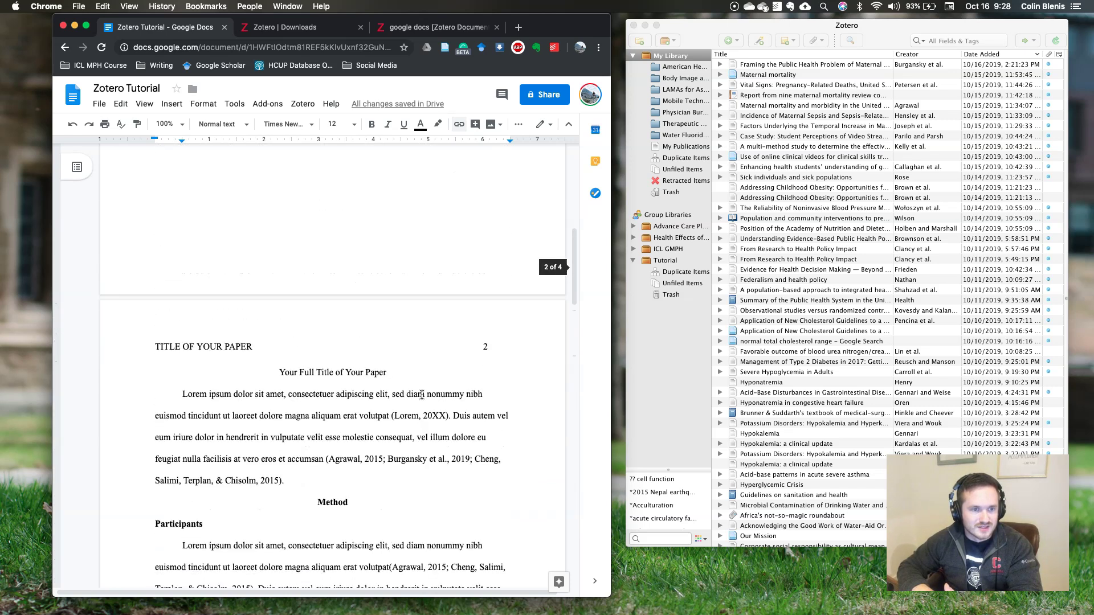
scroll(422, 395, down, 1)
Select the first paragraph's citation and open it in Zotero's citation editor.
click(282, 459)
drag(282, 459, 329, 439)
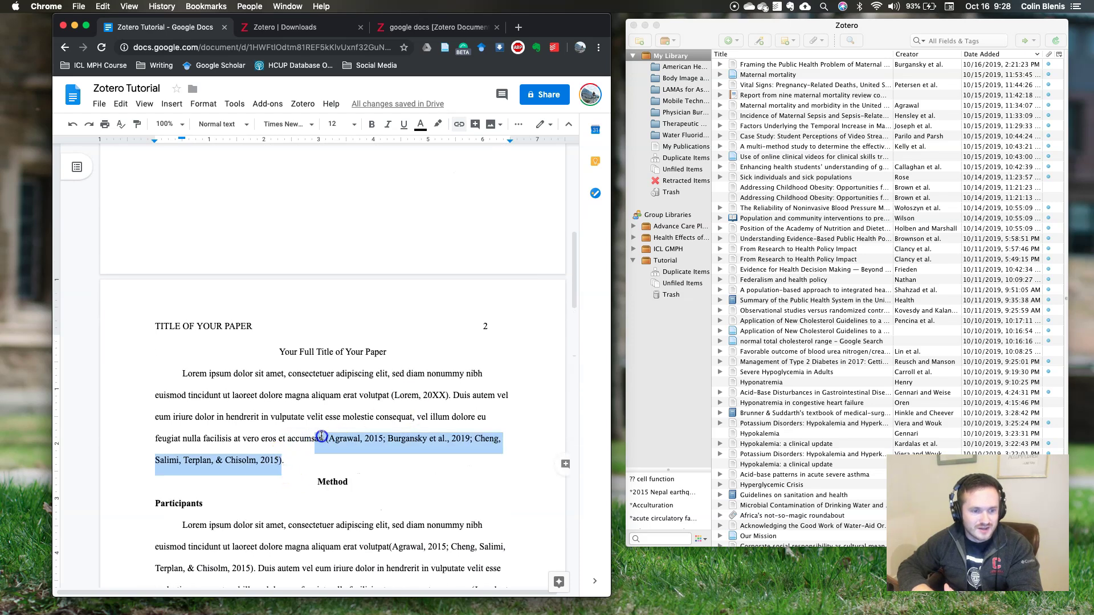
click(348, 453)
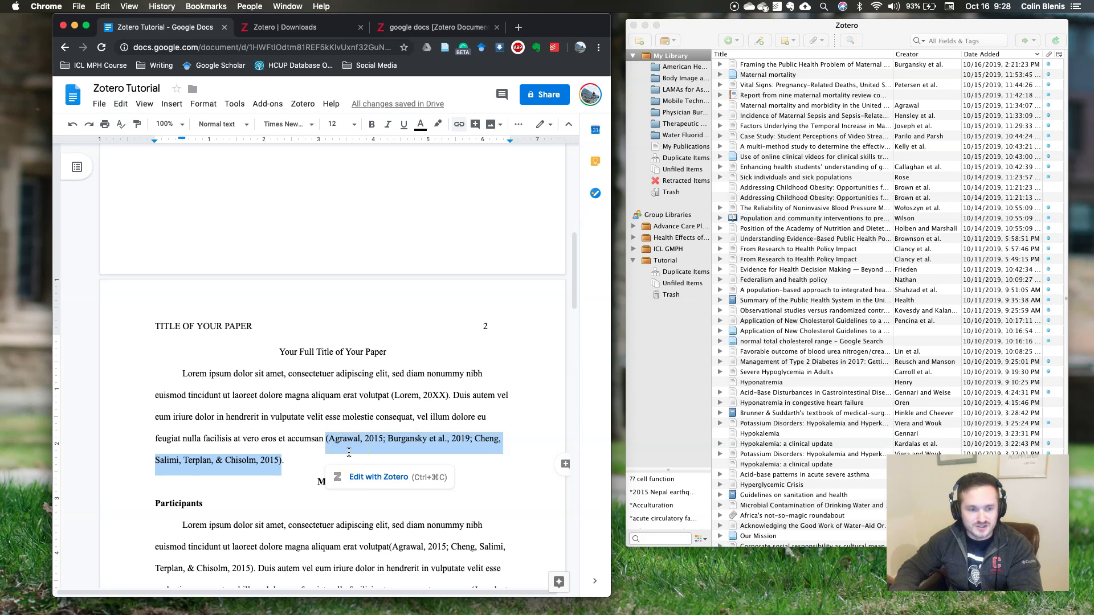
click(349, 453)
click(407, 459)
click(373, 477)
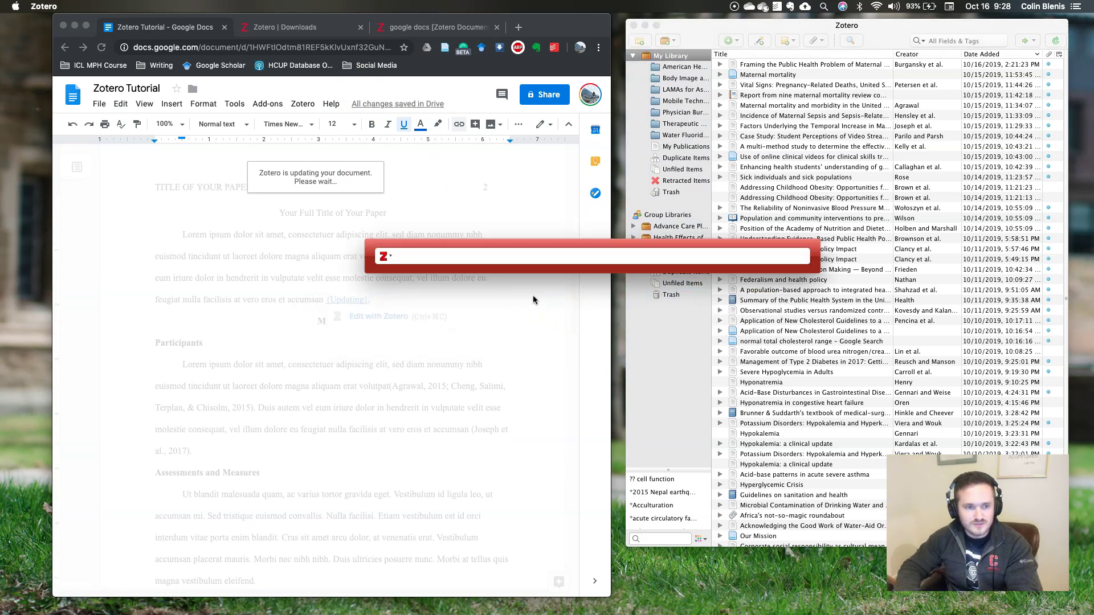
Cite Burgansky et al., 2019 via 'maternal mortality' and Wang, 2006 via 'wang'.
text(materna)
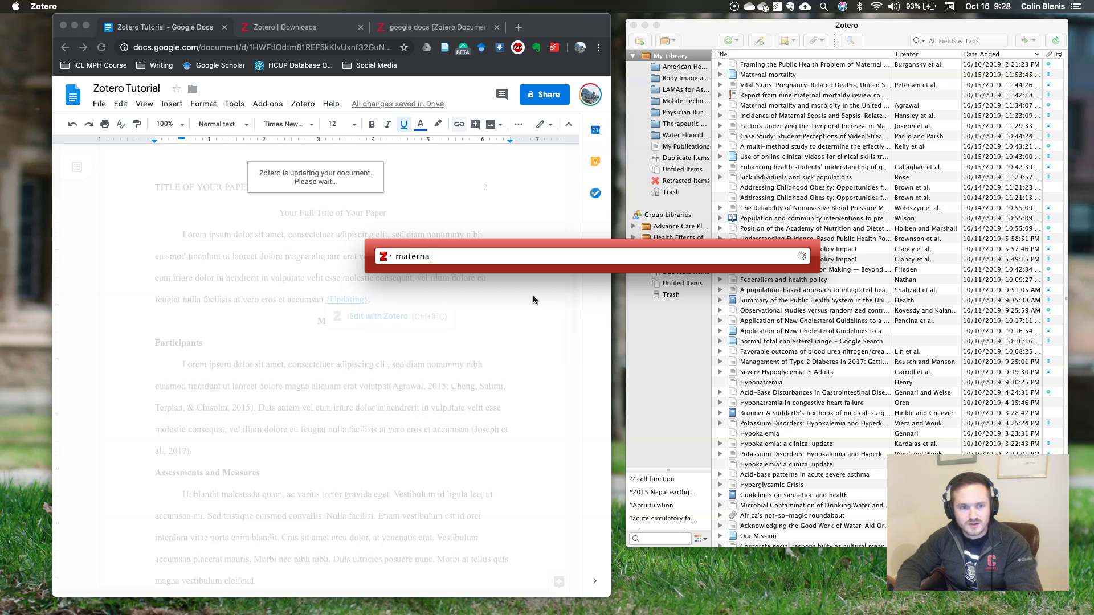
text(l mortality)
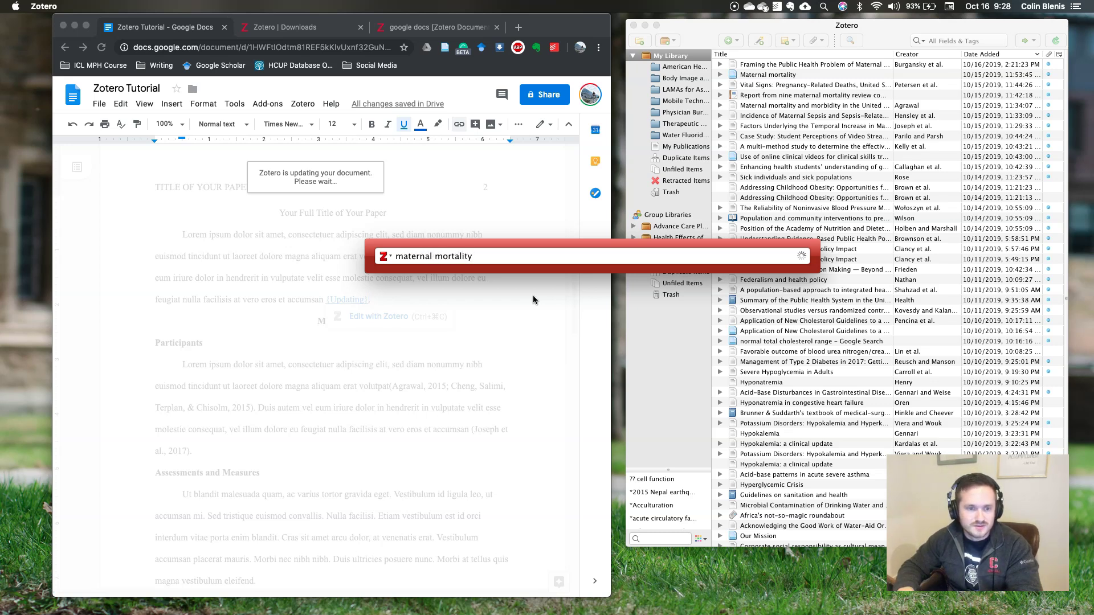
key(Return)
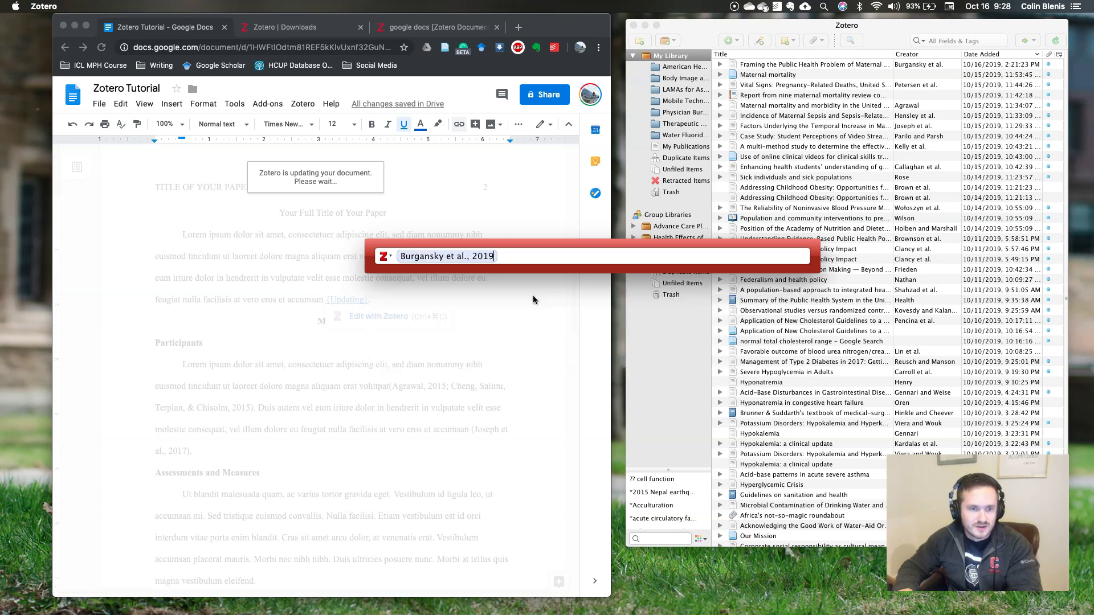
text(wang)
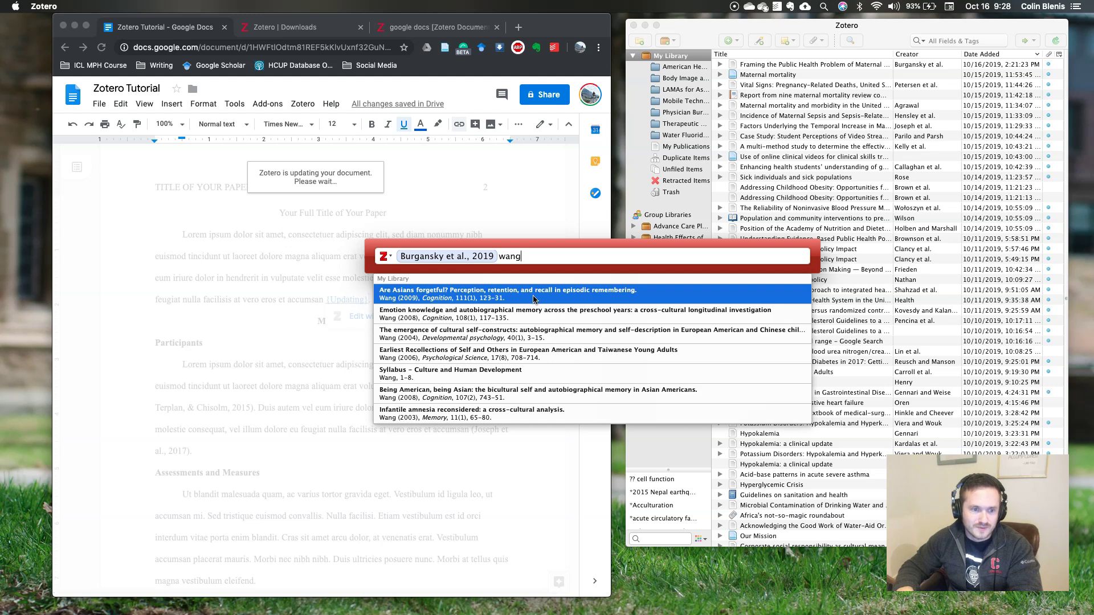
key(Down)
key(Down)
key(Down)
key(Return)
key(Return)
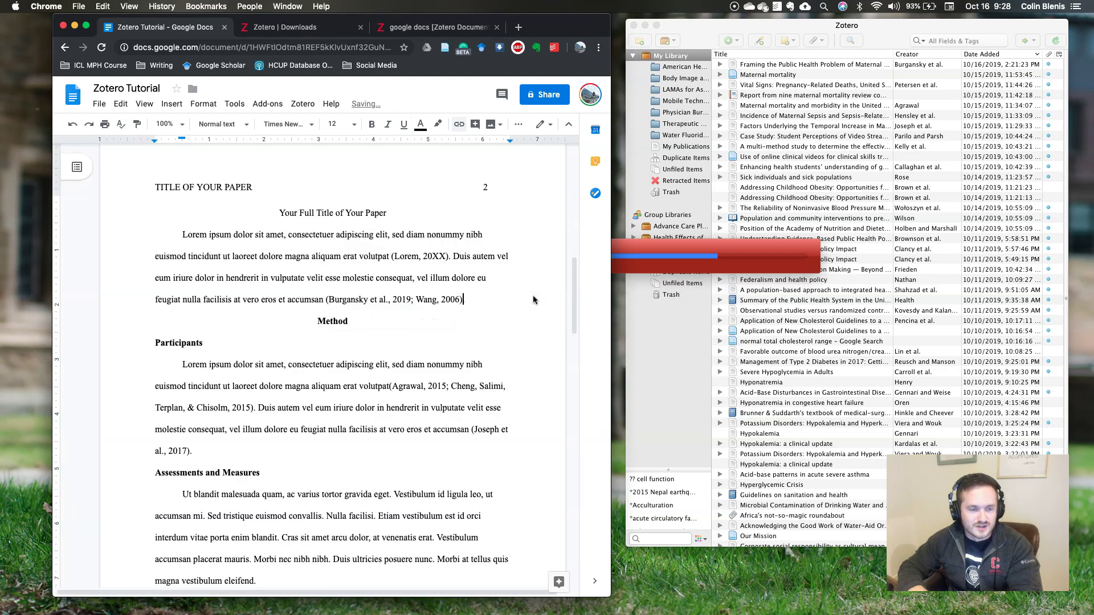
scroll(394, 286, down, 3)
scroll(394, 285, down, 20)
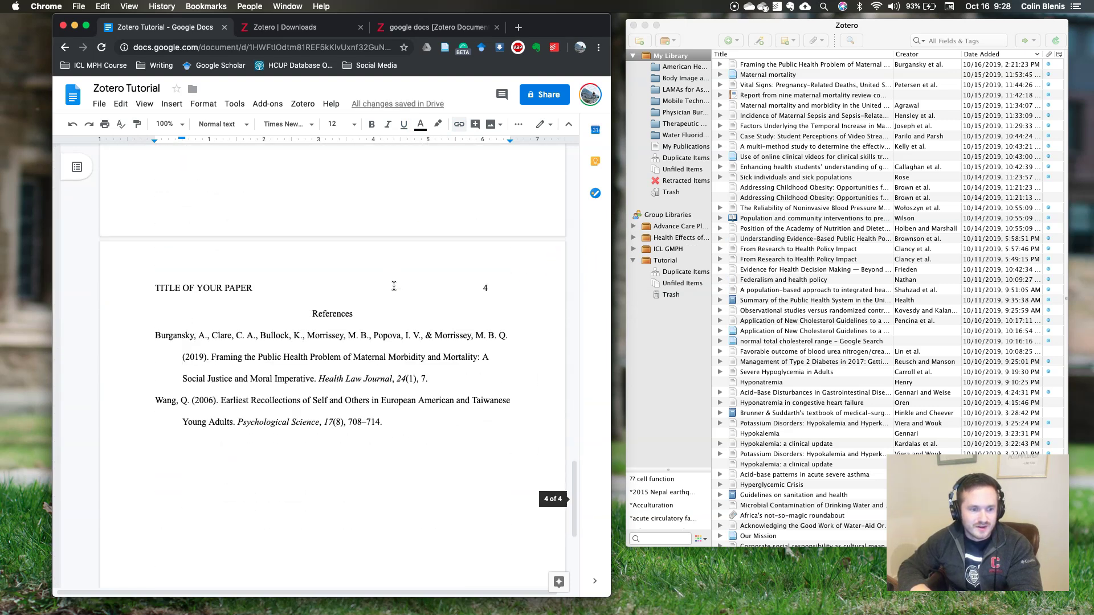
scroll(393, 286, down, 3)
click(301, 382)
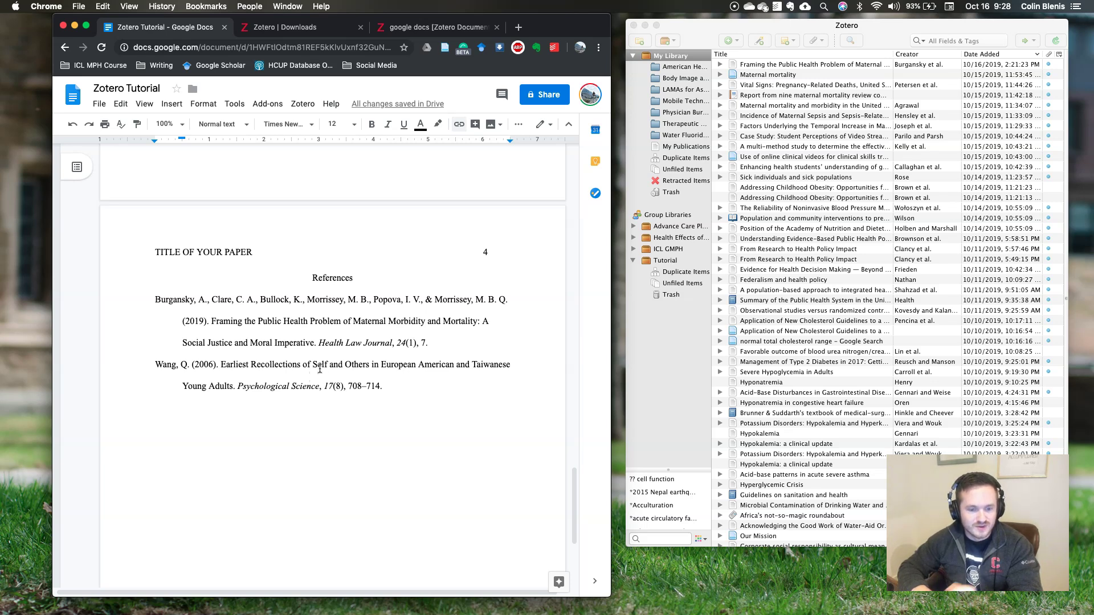
click(319, 364)
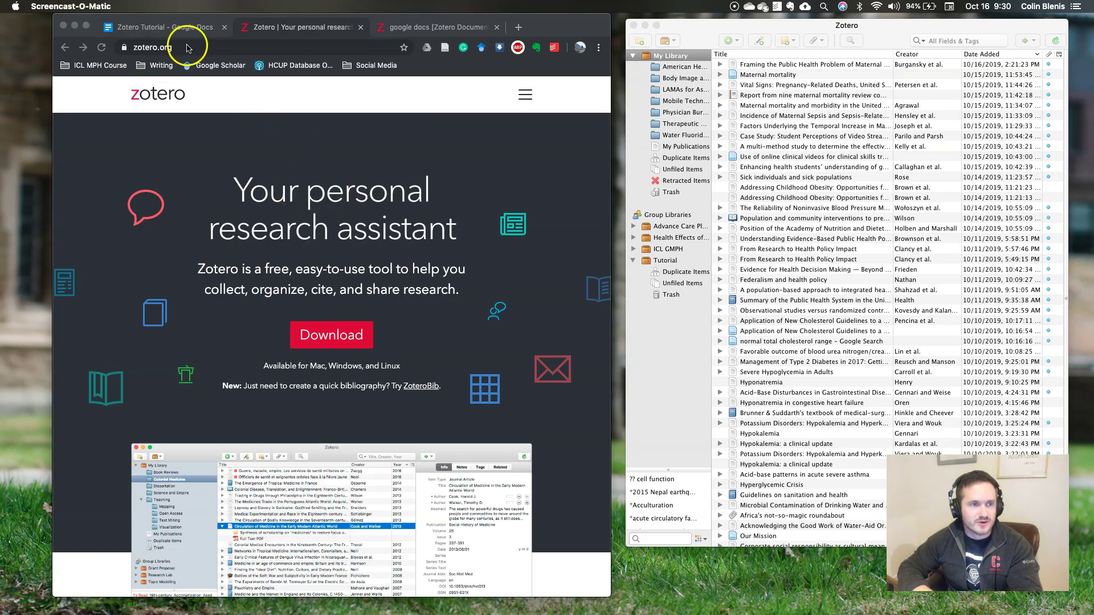
Go to the zotero.org Downloads page for Zotero 5.0 and the Chrome Connector.
click(520, 96)
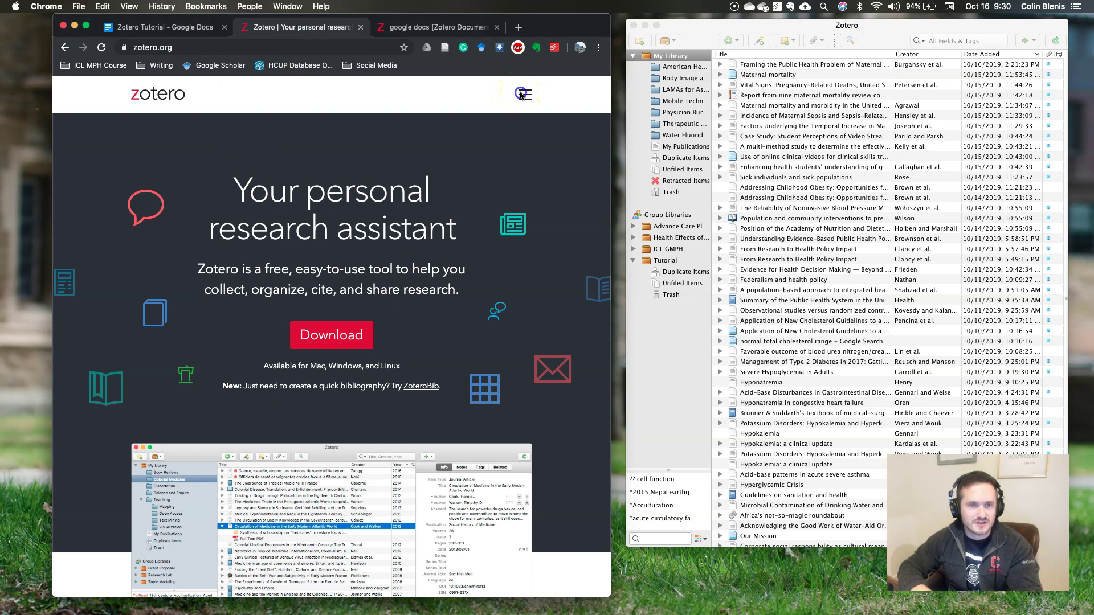
click(520, 96)
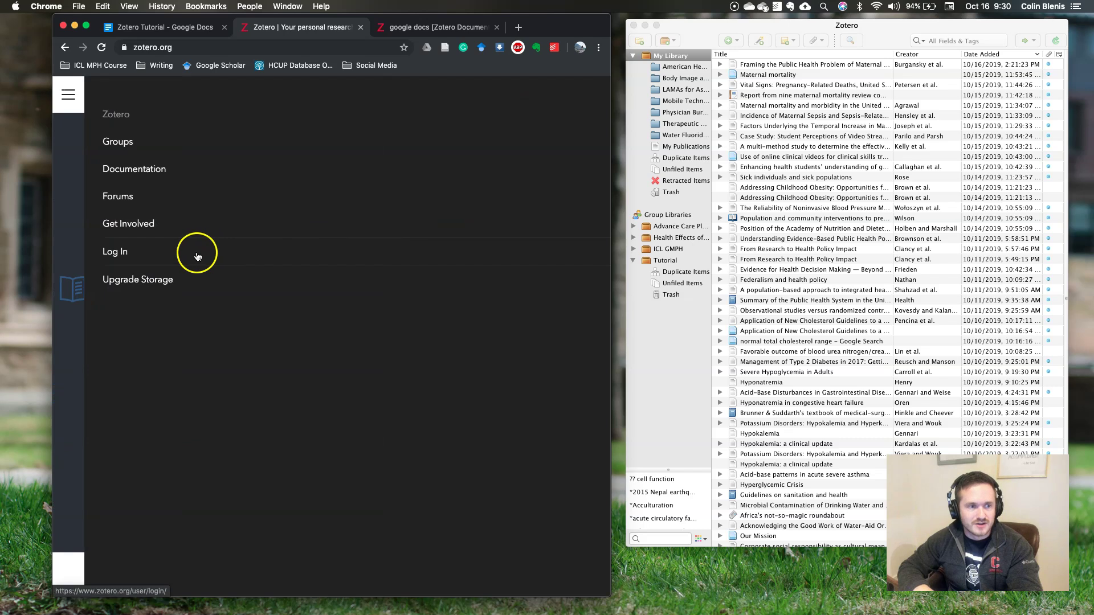
click(74, 215)
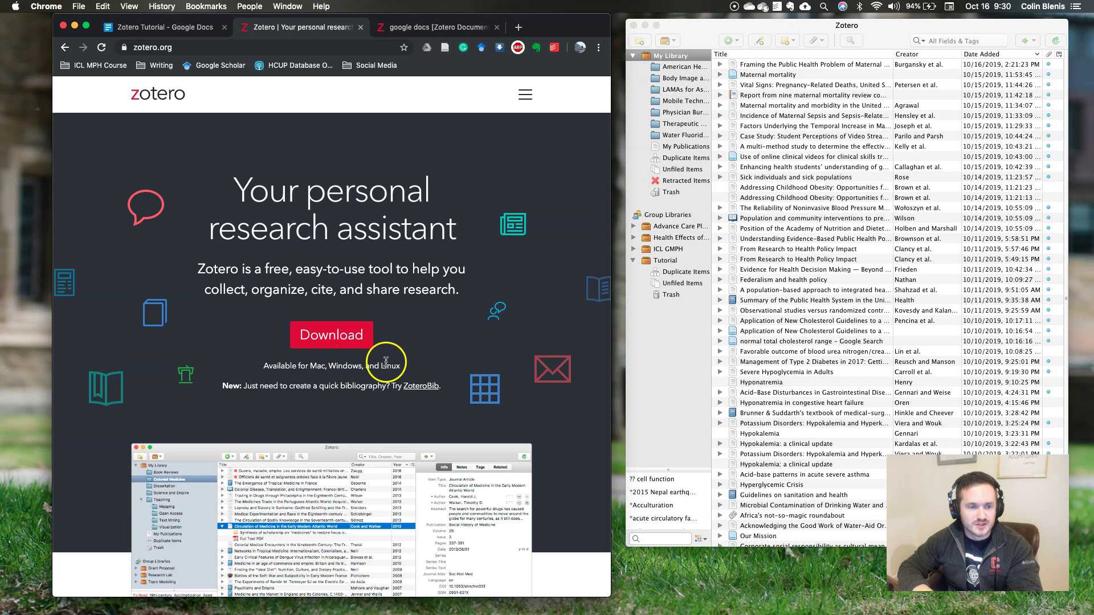
click(334, 336)
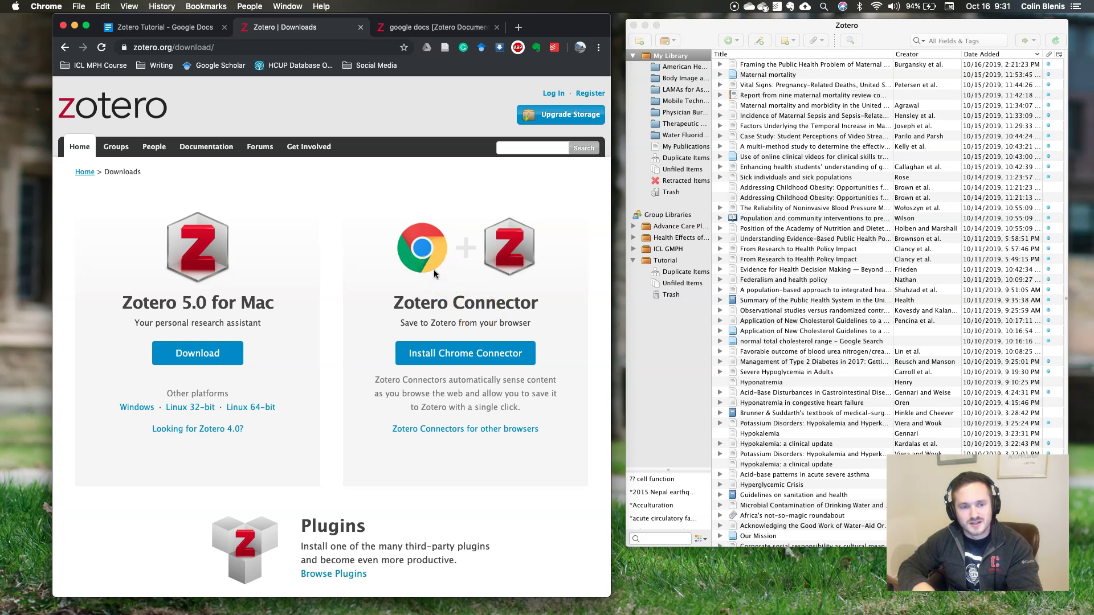
Review the Zotero add-on menu in the Zotero Tutorial doc, then return to the downloads tab.
click(184, 34)
click(303, 105)
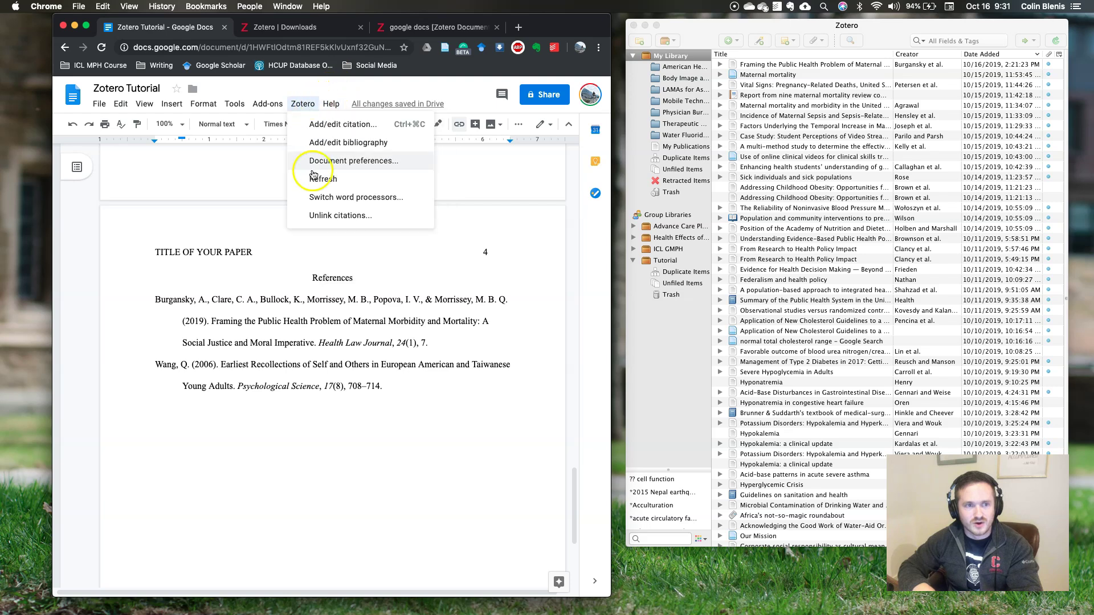
click(329, 24)
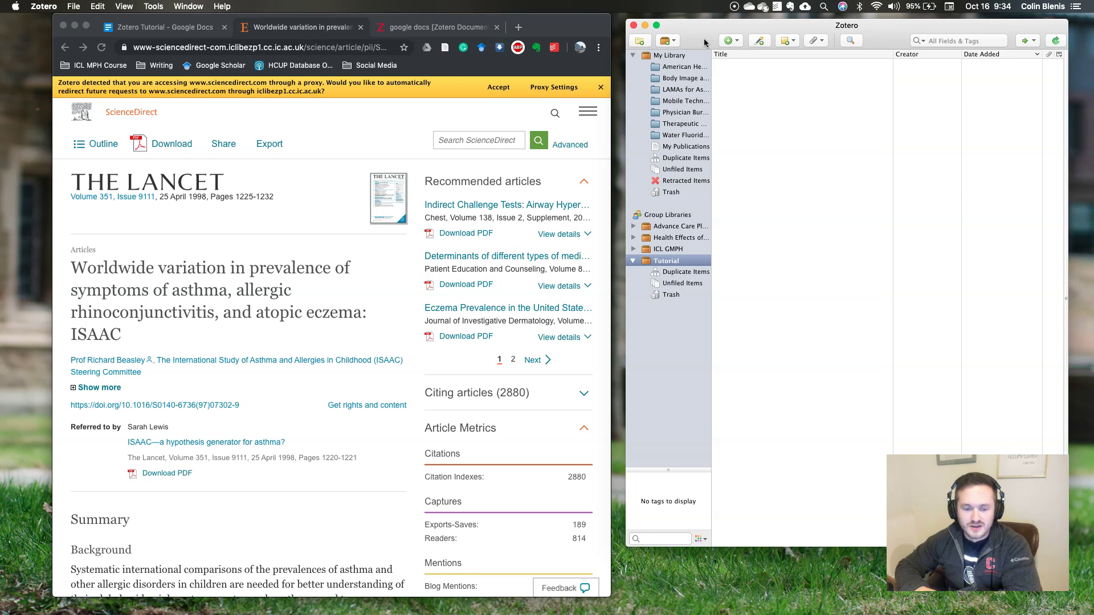
Find Install Browser Connector under Zotero's Tools menu.
click(699, 41)
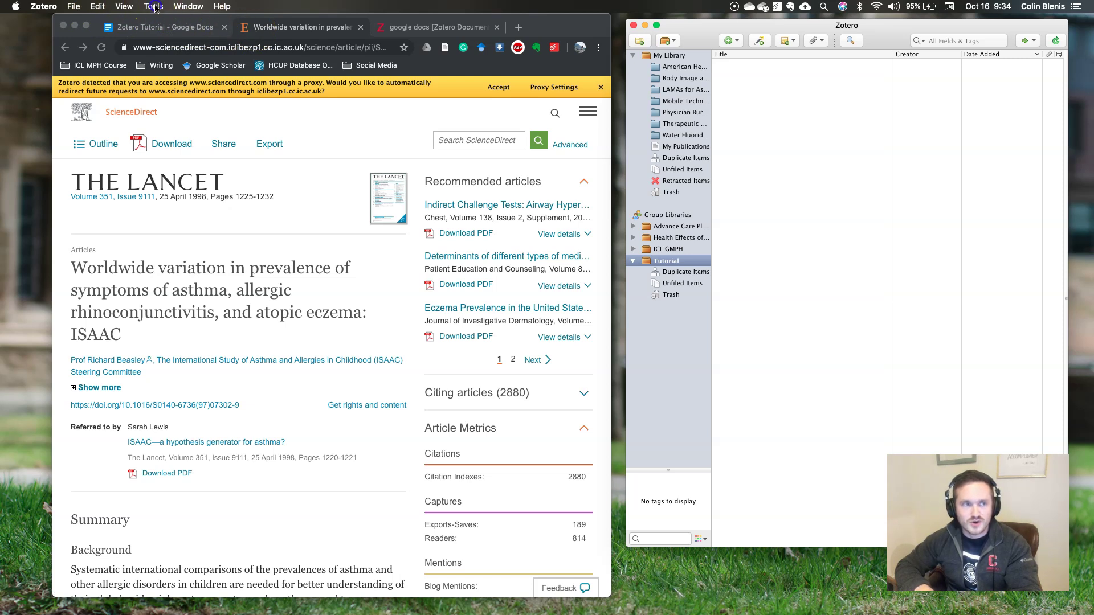
click(152, 6)
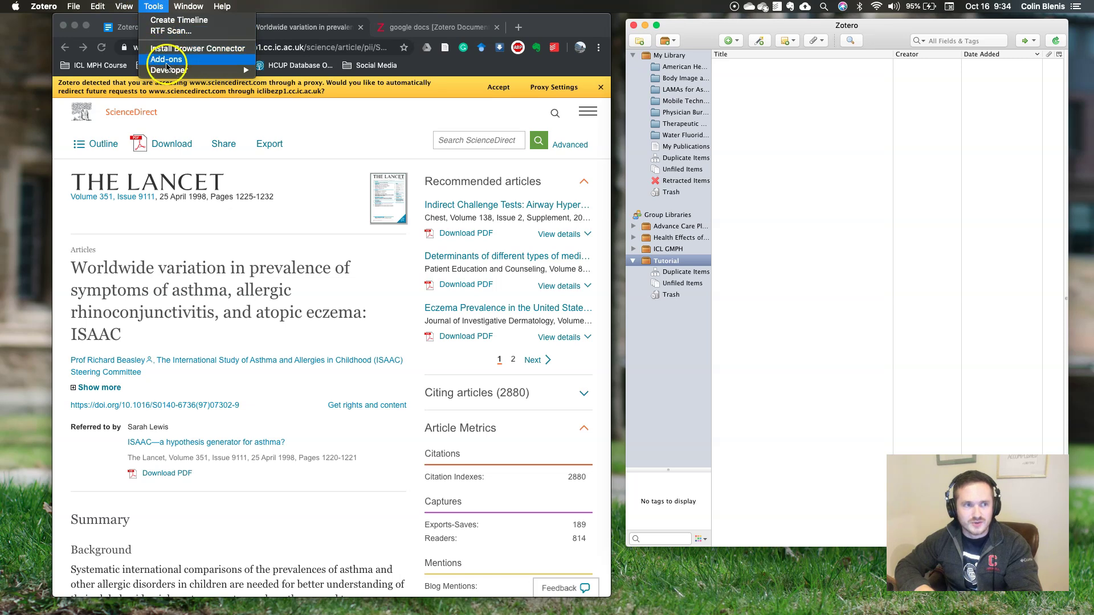
click(167, 60)
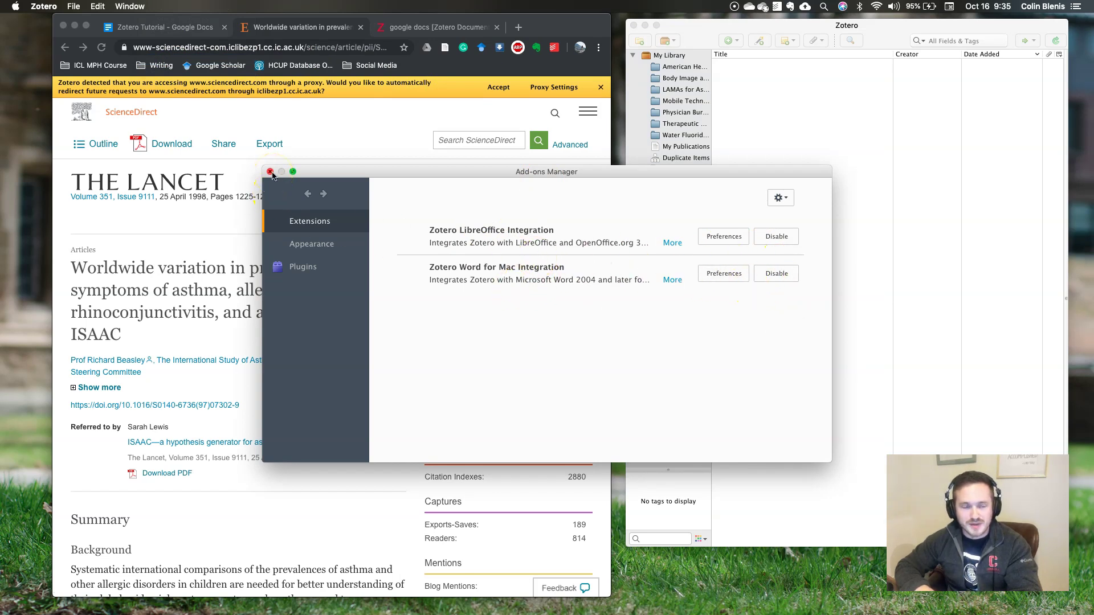
click(270, 172)
click(773, 74)
click(749, 317)
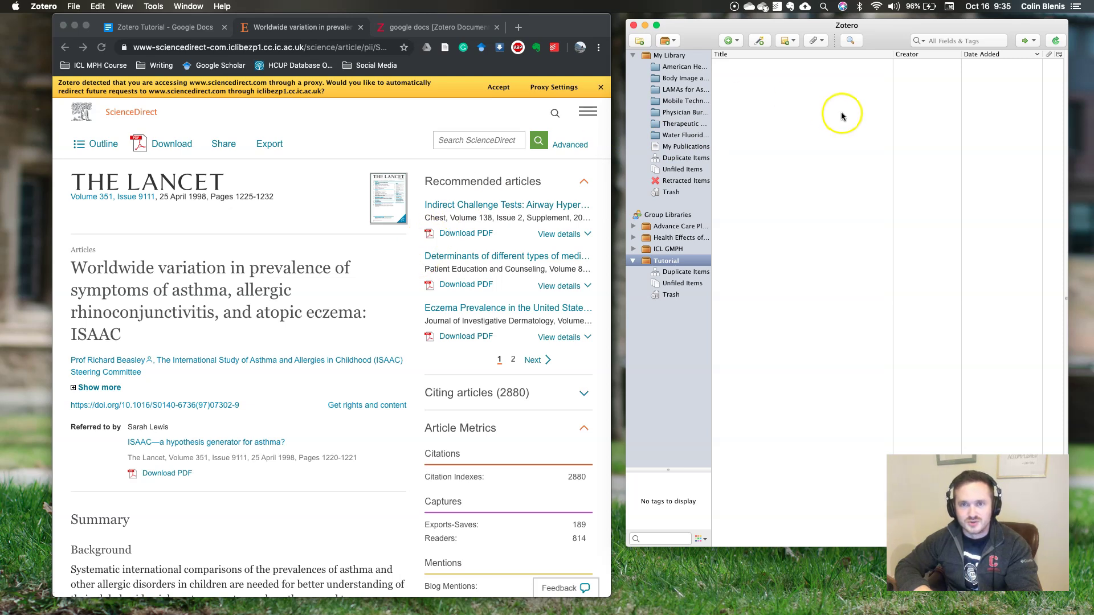
Save the Lancet ISAAC asthma article to Tutorial via Zotero Connector and expand its attachments.
click(446, 59)
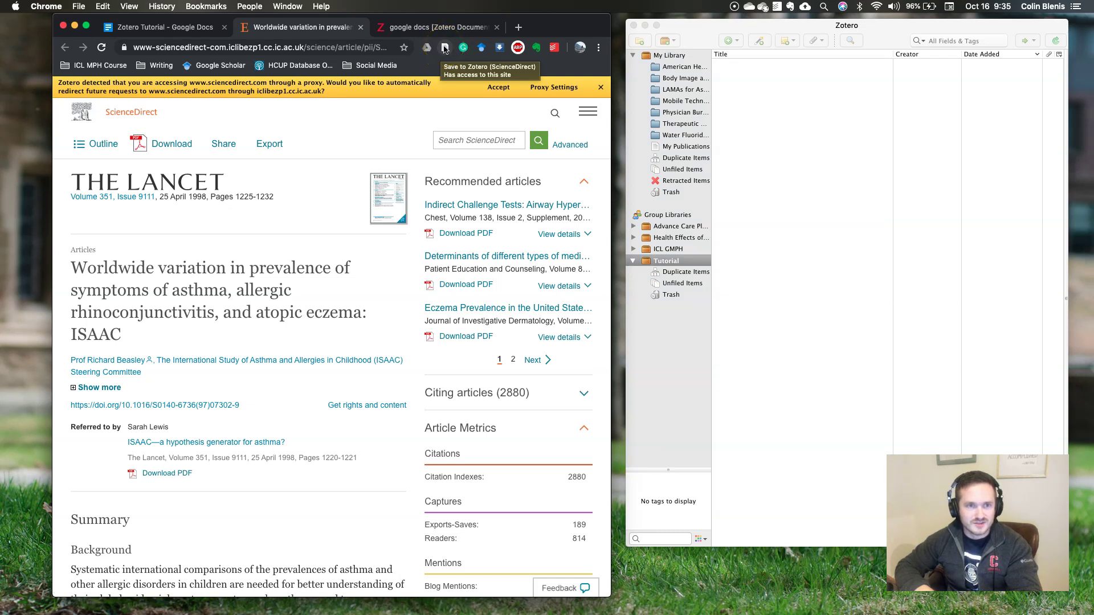
click(445, 47)
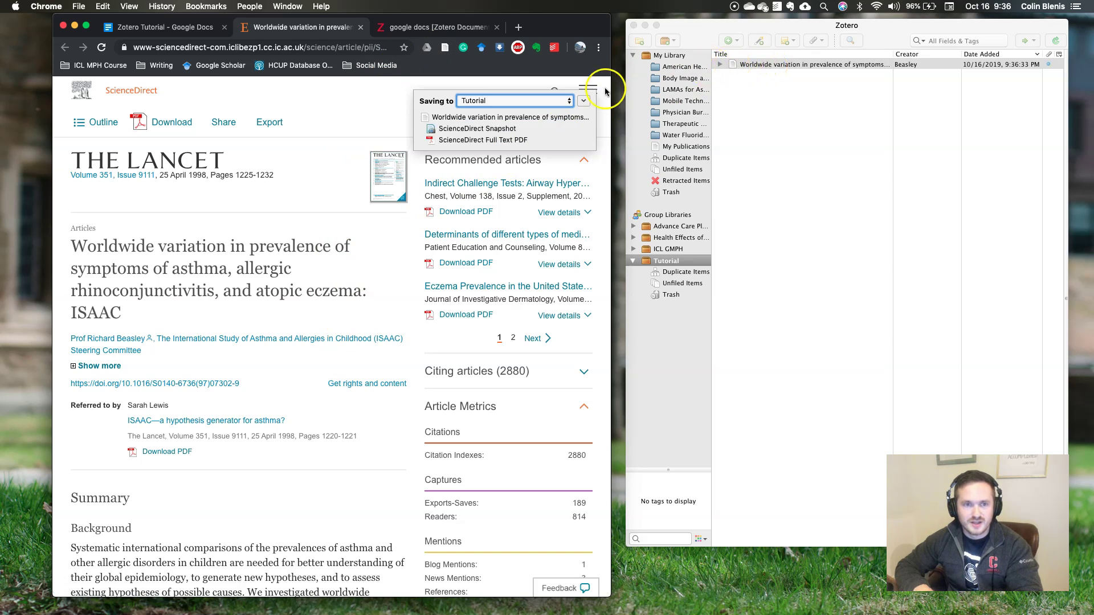
click(719, 65)
click(719, 65)
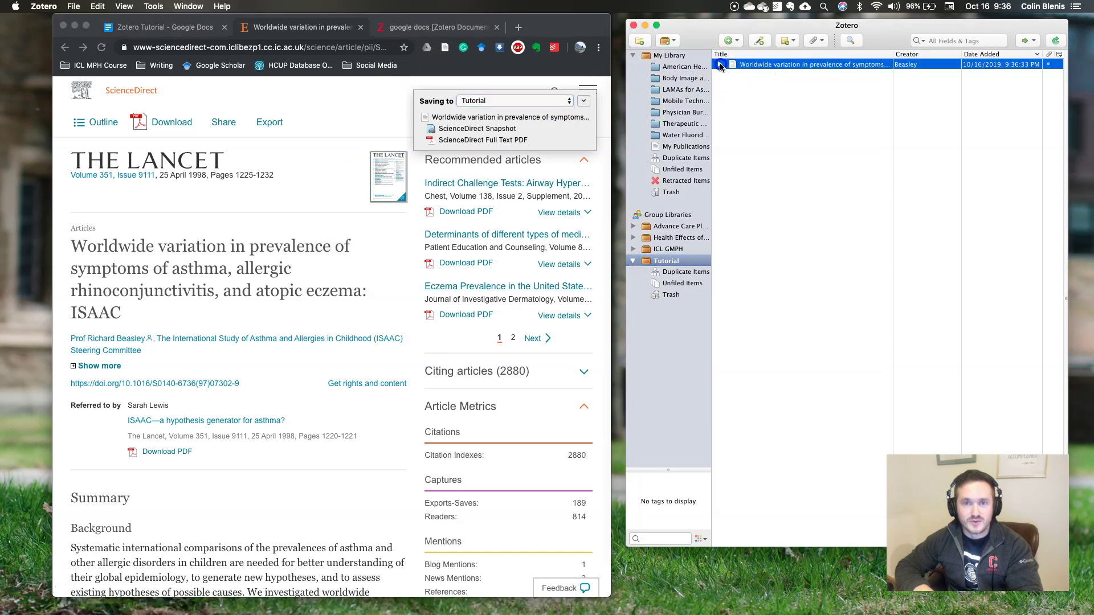
double_click(765, 77)
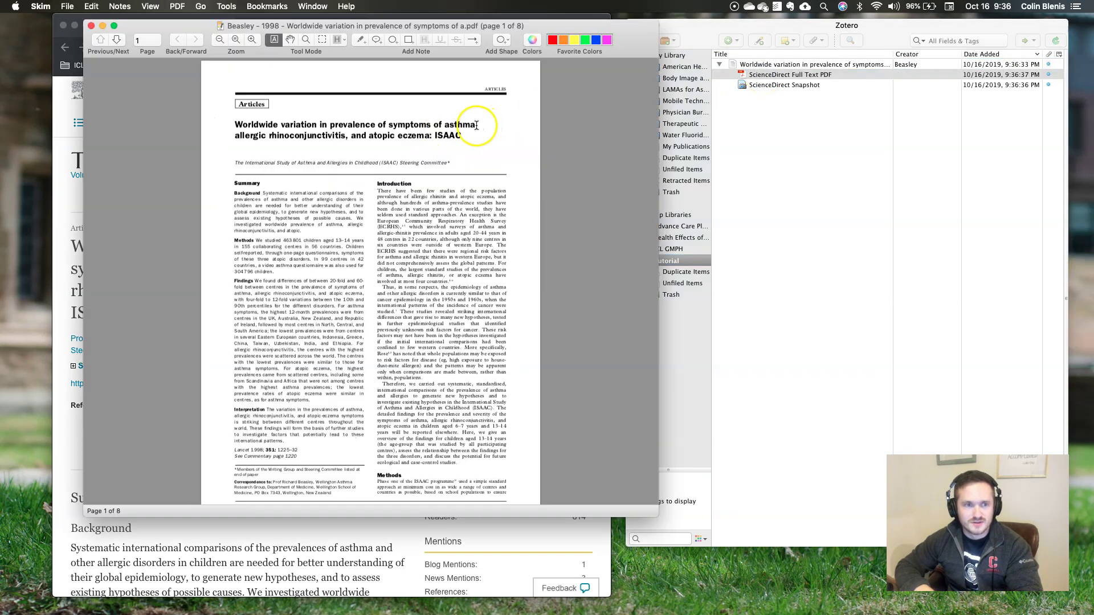
scroll(427, 148, down, 15)
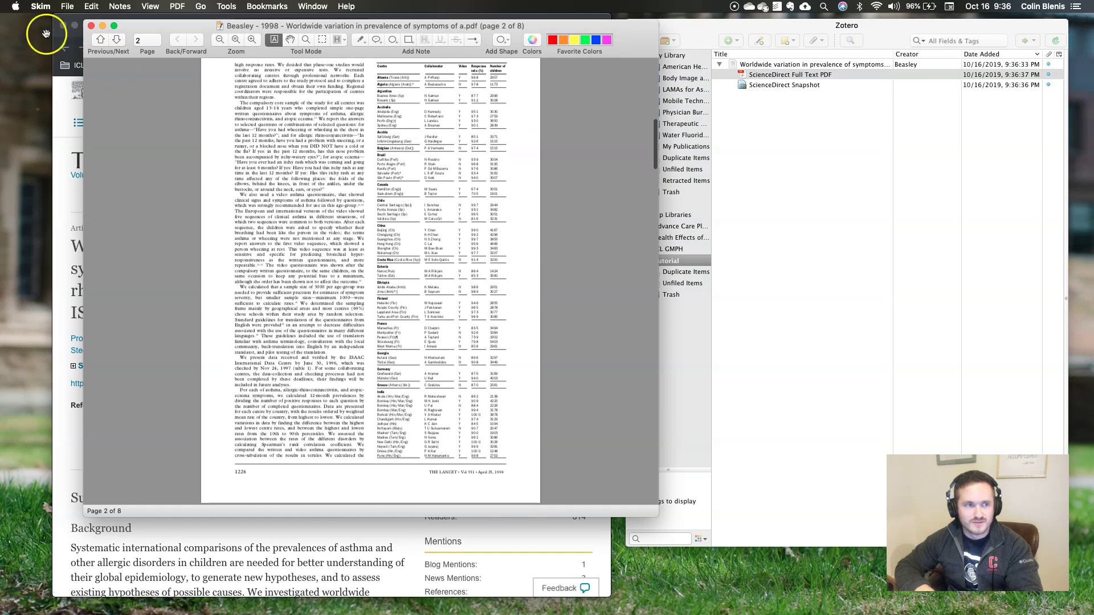
click(91, 26)
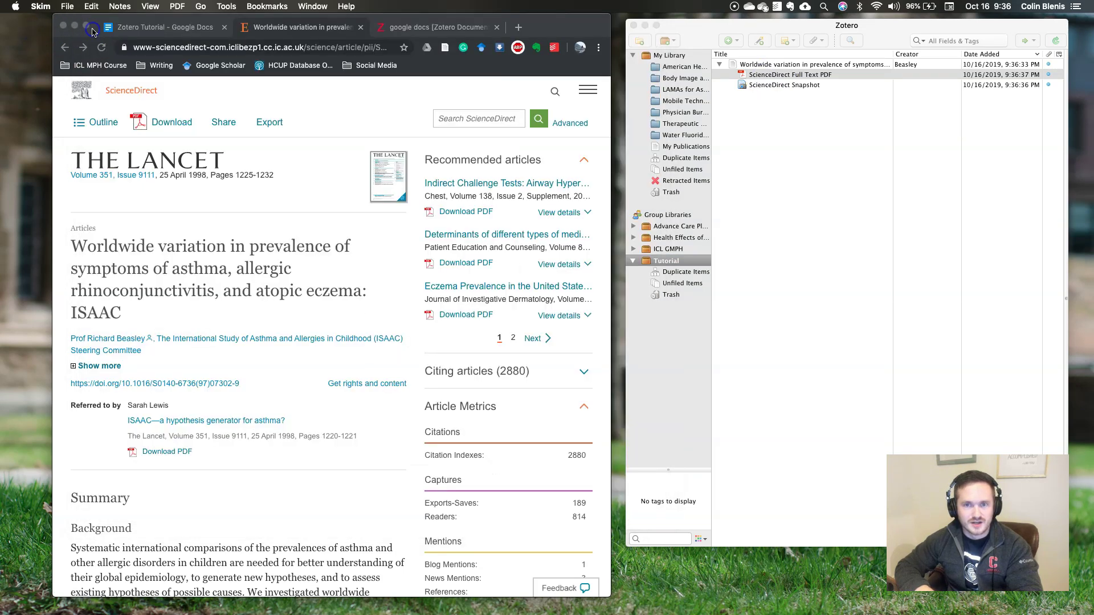
click(775, 85)
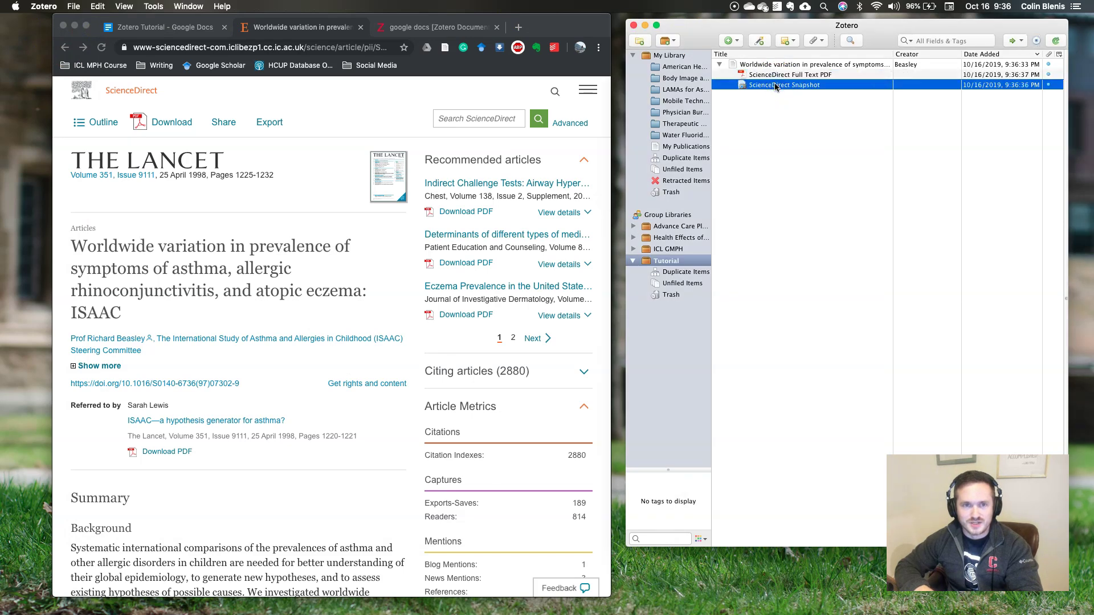
drag(758, 90, 397, 241)
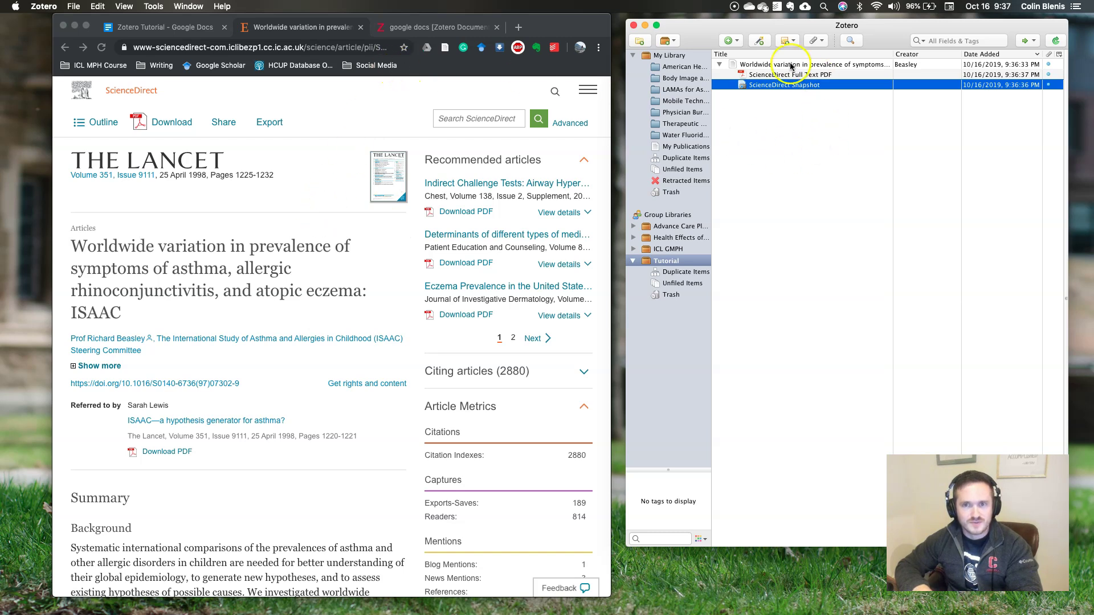
click(720, 65)
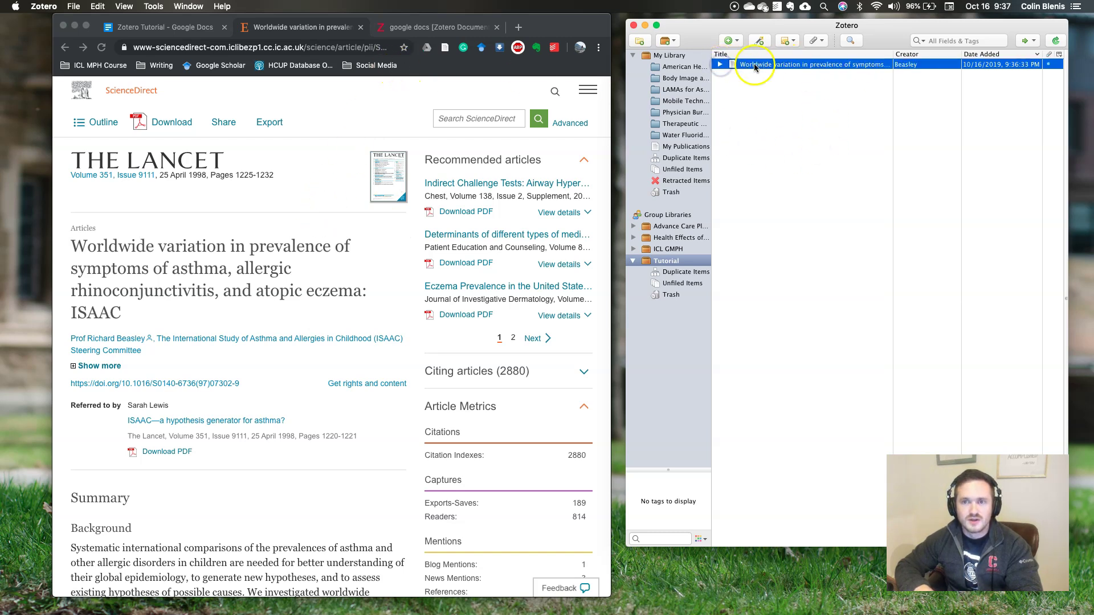
click(719, 65)
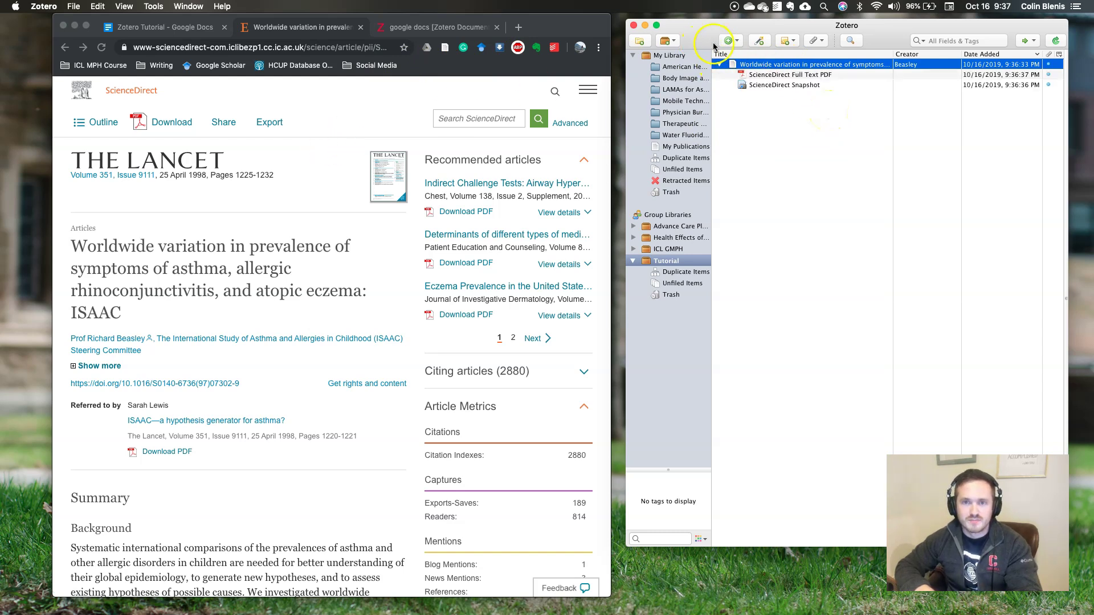
click(1063, 297)
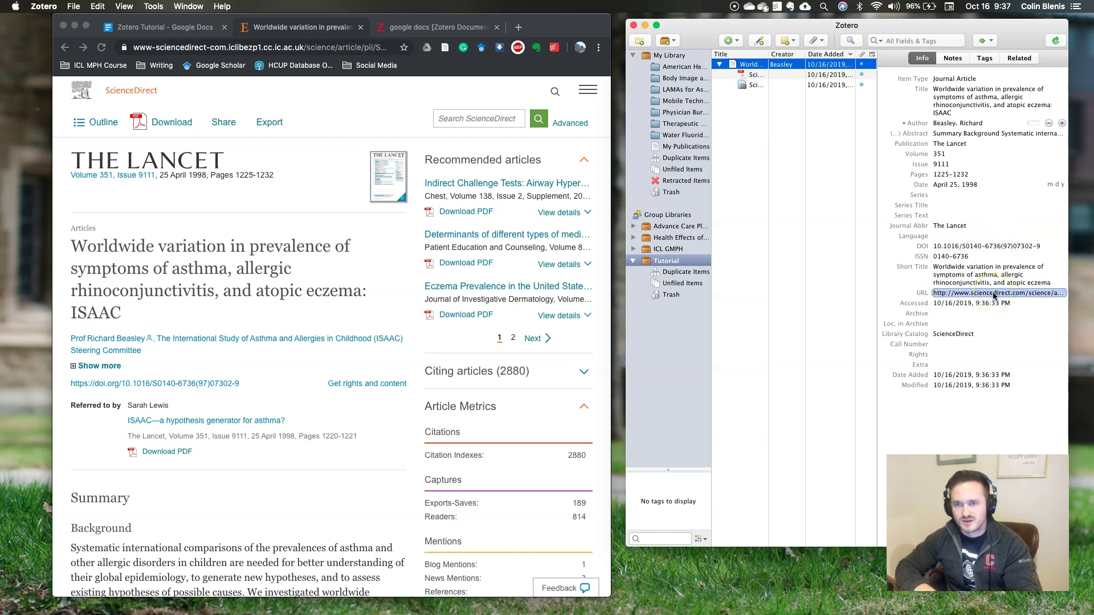
click(944, 91)
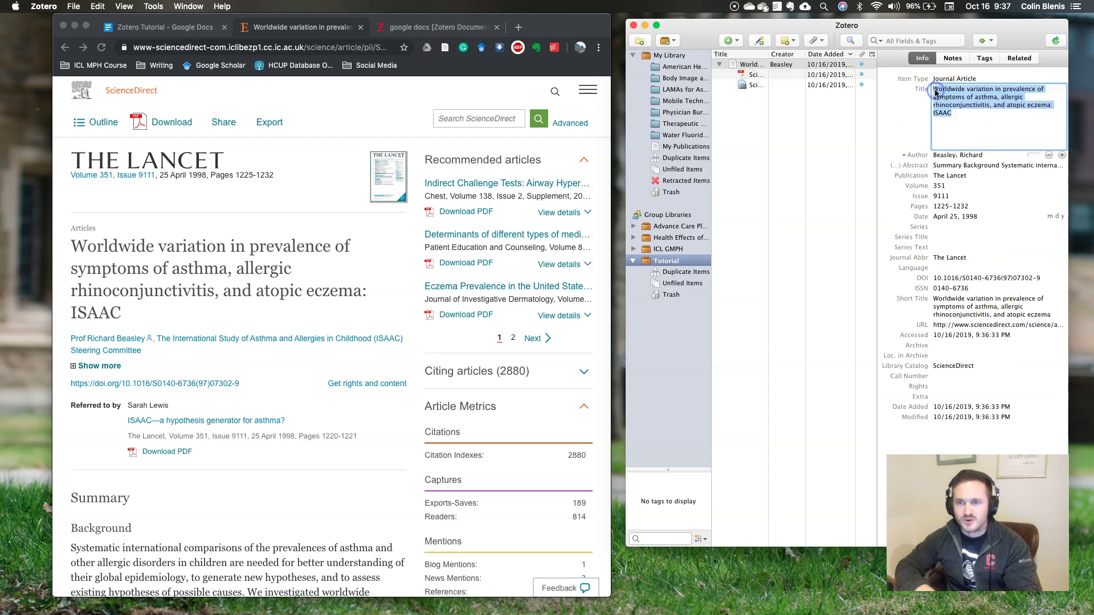
click(949, 100)
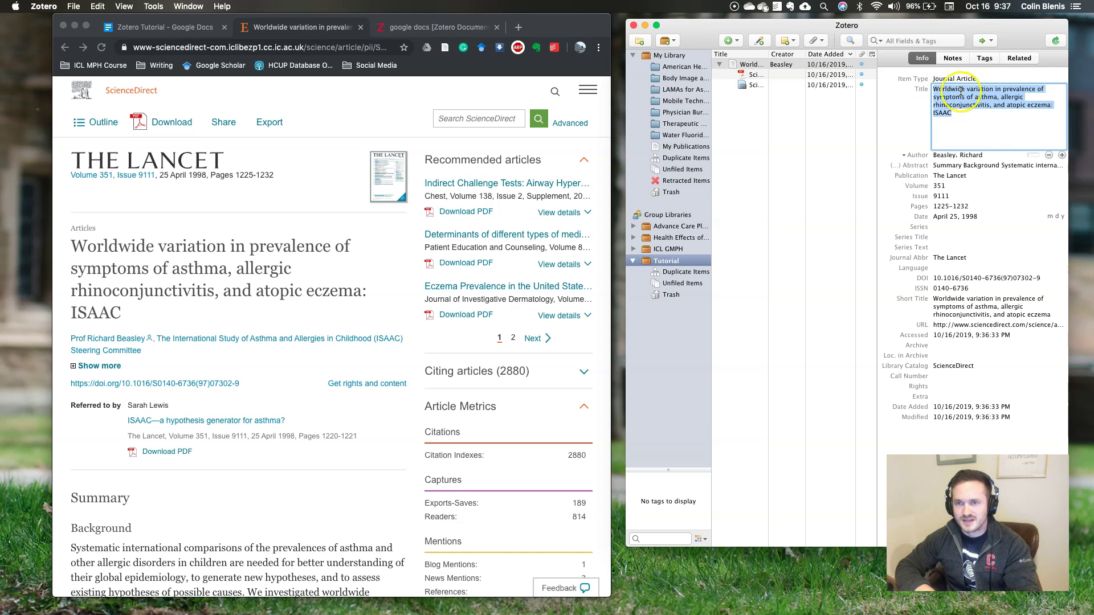
click(957, 91)
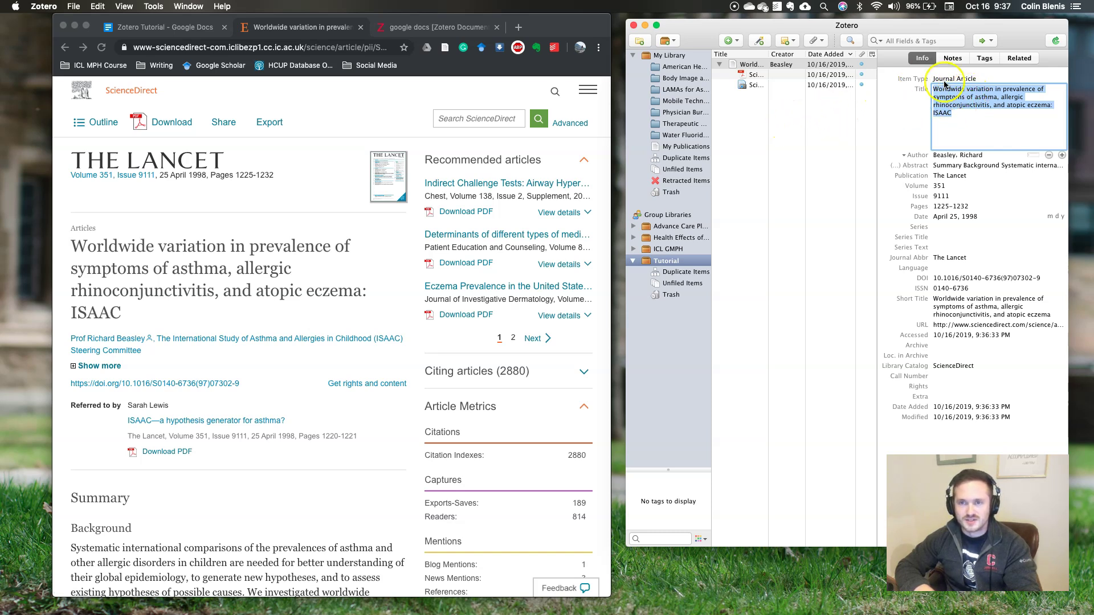
drag(876, 112, 935, 113)
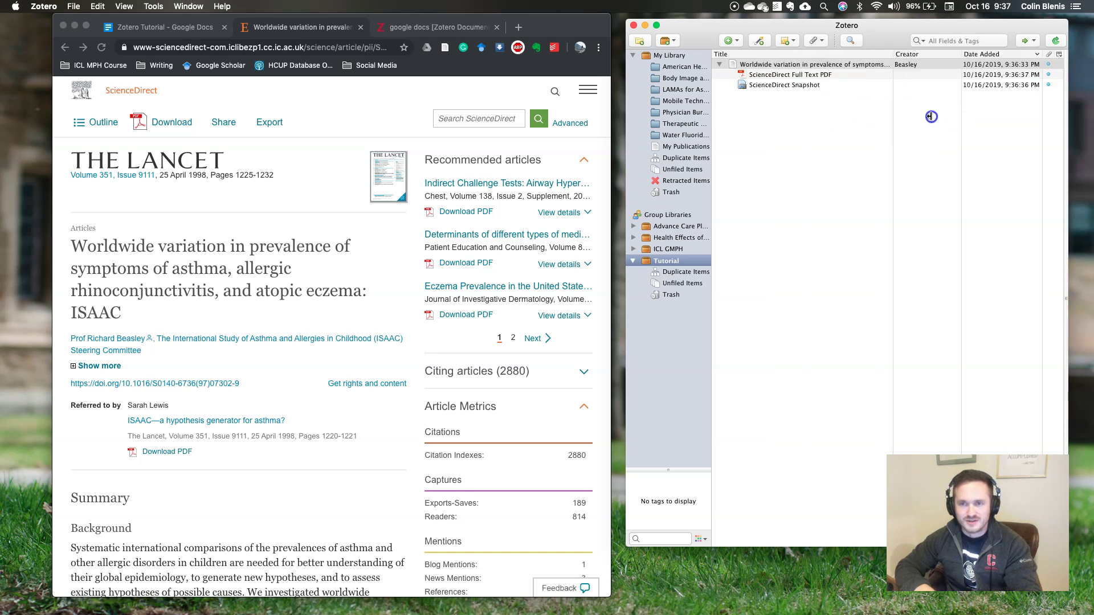
Switch back to the Zotero Tutorial document and scroll down through its body text.
click(146, 28)
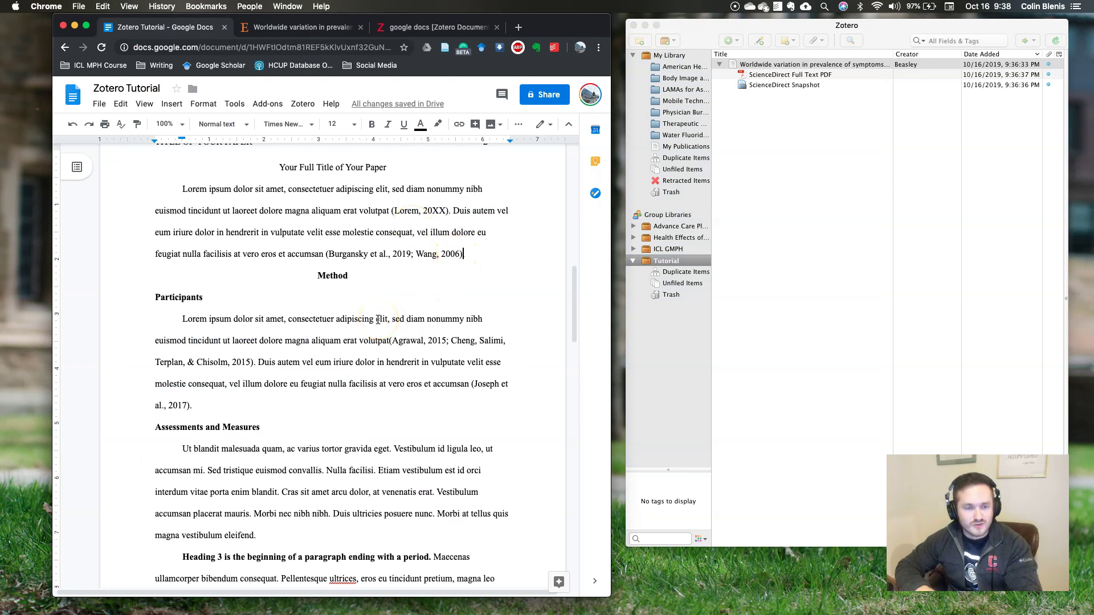
scroll(377, 320, down, 5)
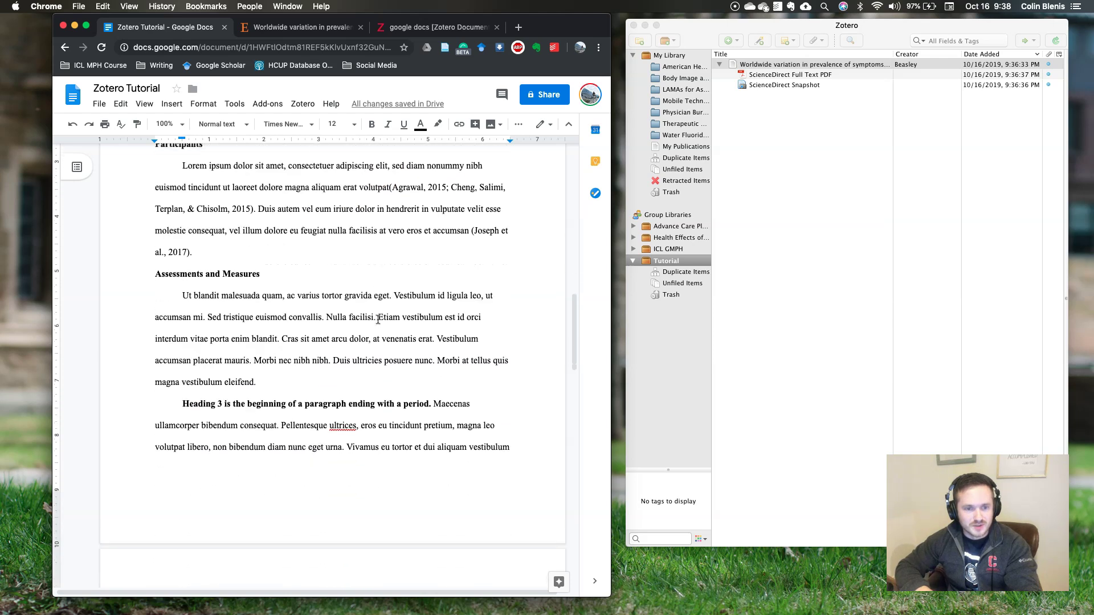
scroll(377, 319, down, 1)
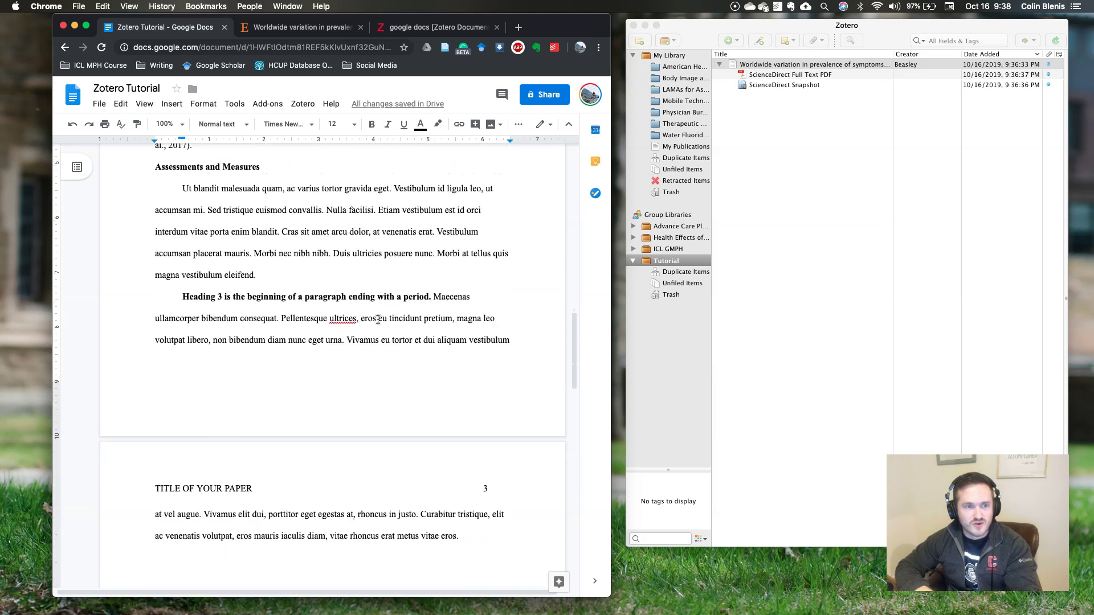